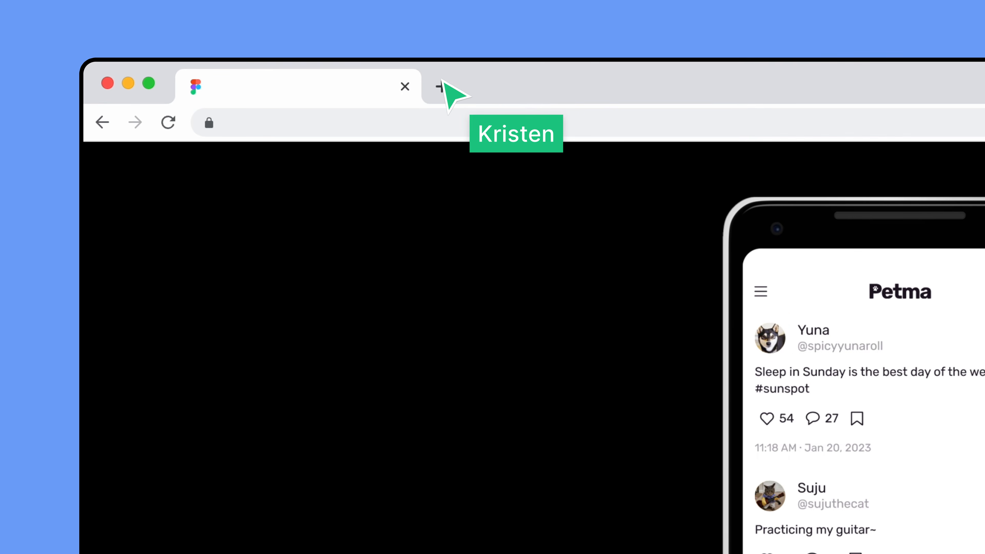
Step: Open a new browser tab and enter figma.new as the address to create a new design file
left_click(442, 84)
type("fi")
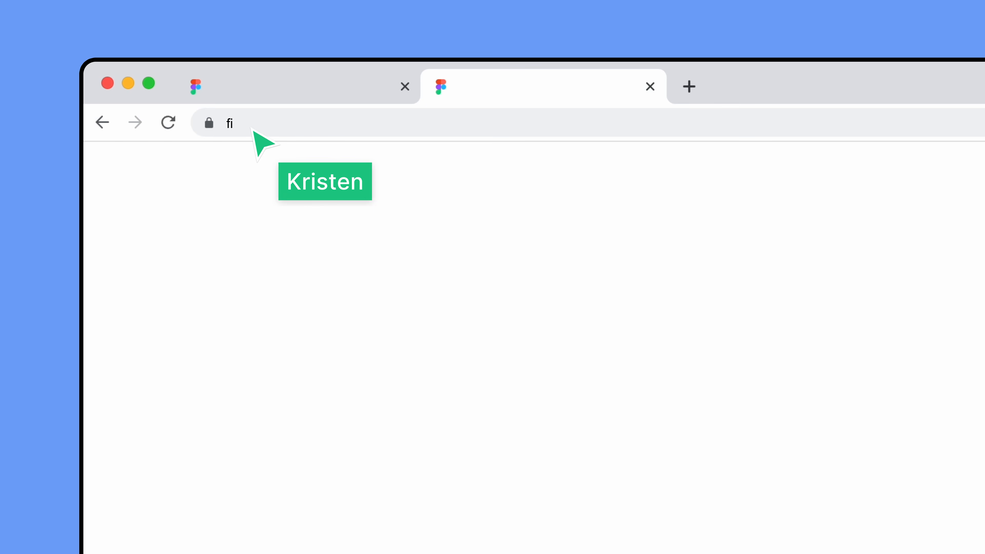
type("gma.new")
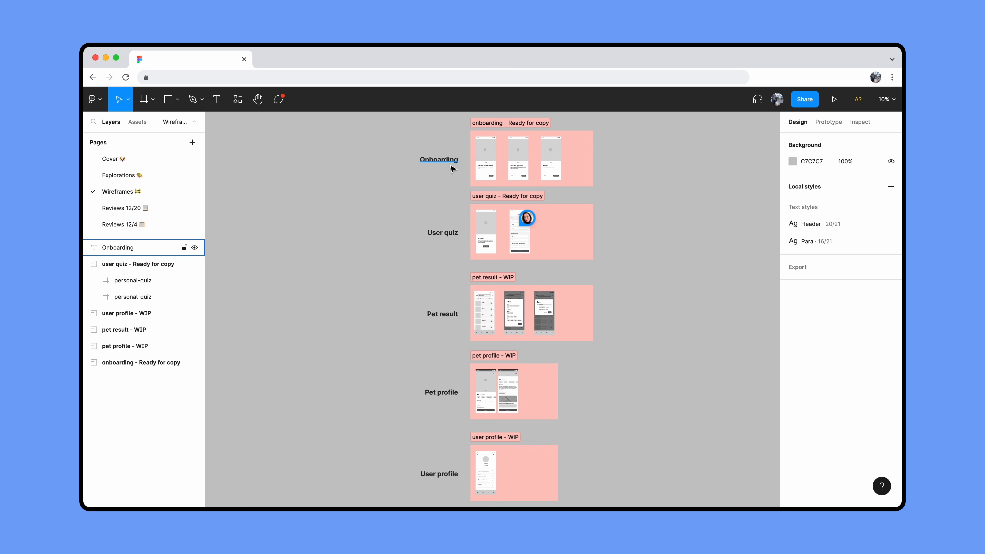
Step: Try moving the Onboarding label slightly on the canvas, undo the move and deselect the label
left_click(734, 273)
left_click_drag(449, 162, 411, 157)
key("super+z")
key("super+z")
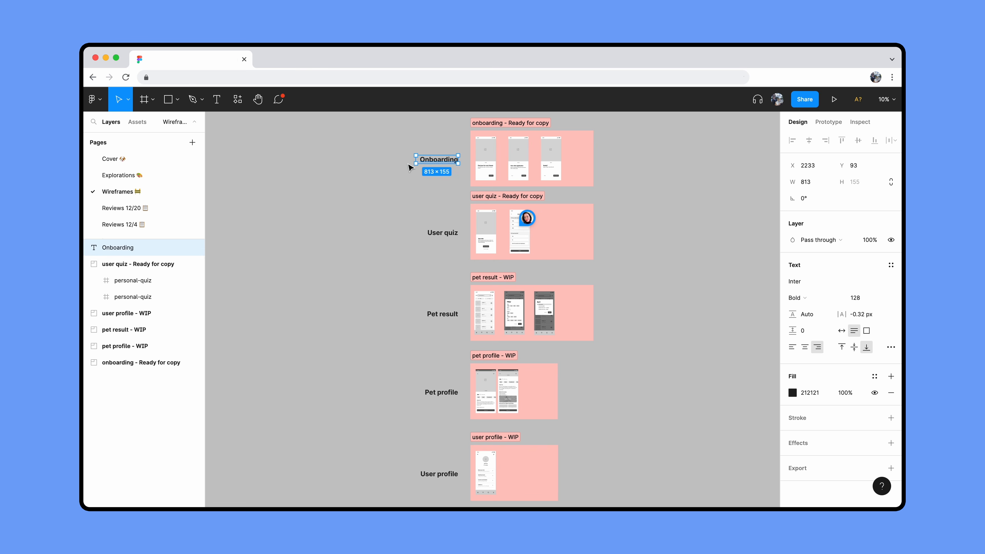
left_click(396, 198)
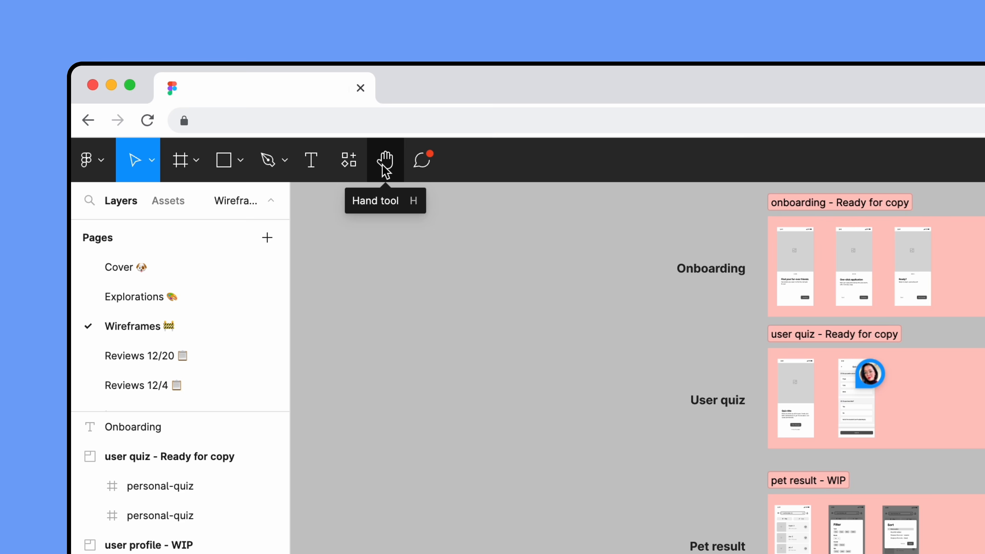
Step: Pan across the wireframe sections with the Hand tool and zoom in on the onboarding section
left_click(385, 168)
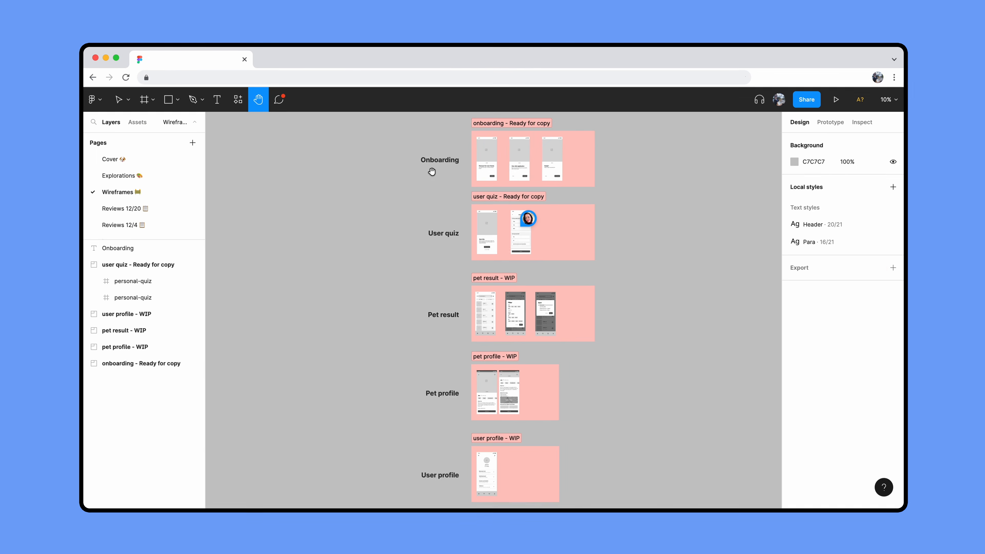
left_click_drag(497, 201, 415, 211)
left_click_drag(445, 181, 479, 237)
key("plus")
left_click_drag(431, 187, 526, 283)
left_click_drag(596, 290, 567, 286)
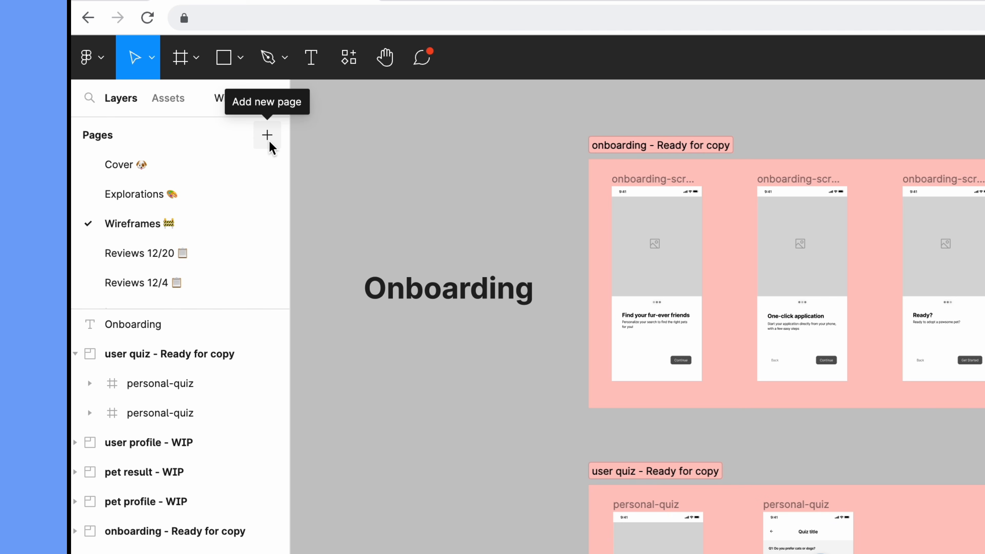
Step: Add a new page after Wireframes and name it with the owner's first name in possessive form followed by "workspace ✍️"
left_click(272, 99)
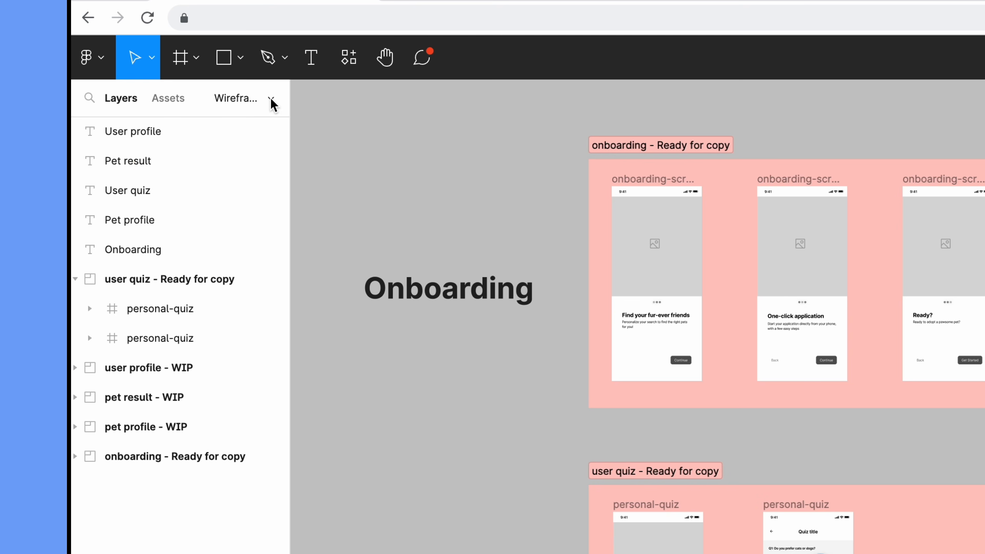
left_click(271, 99)
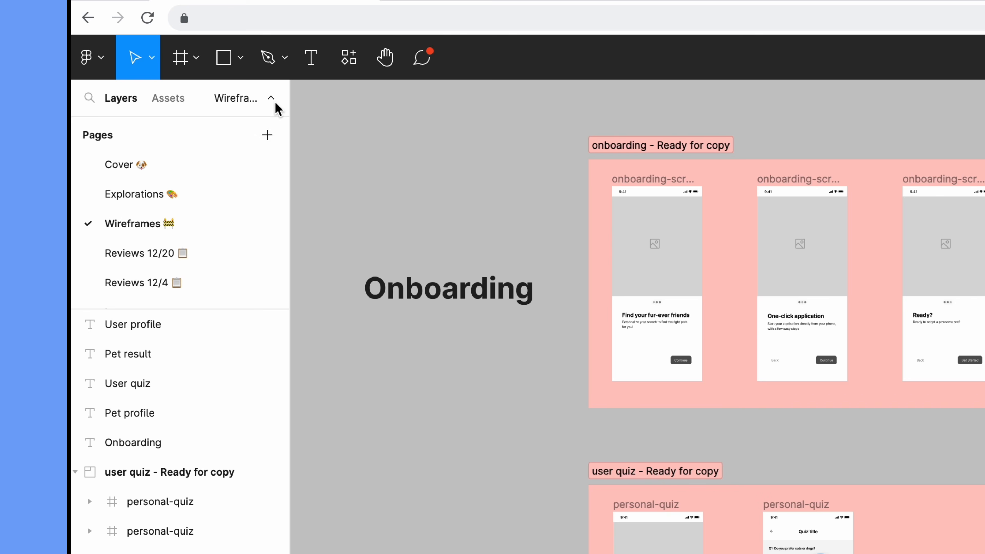
left_click(267, 134)
type("K")
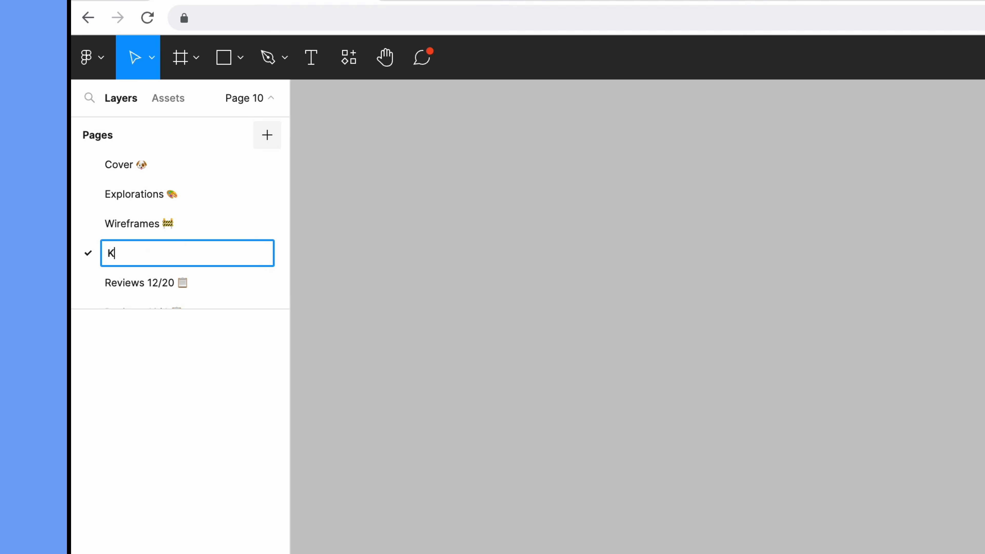
type("risten's workspace ✍️")
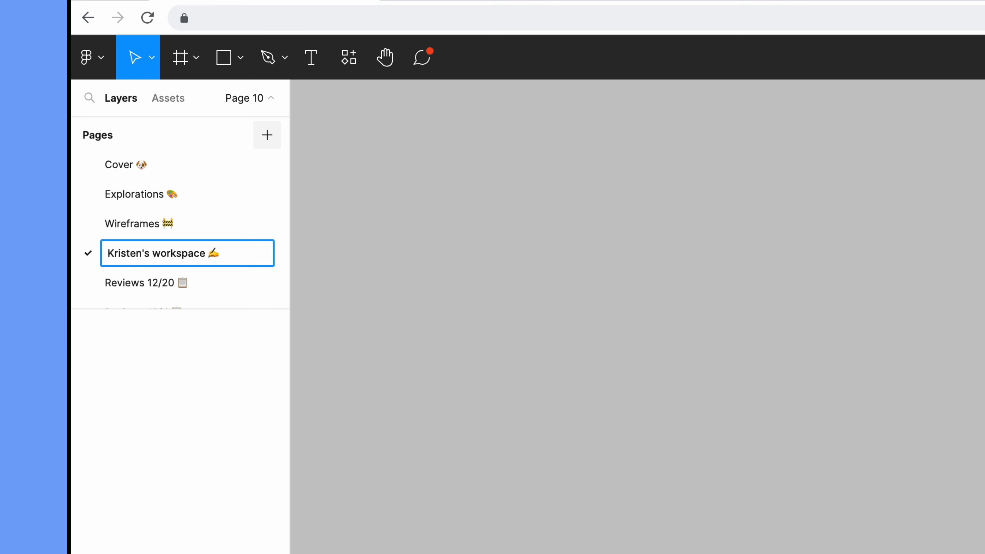
key("Return")
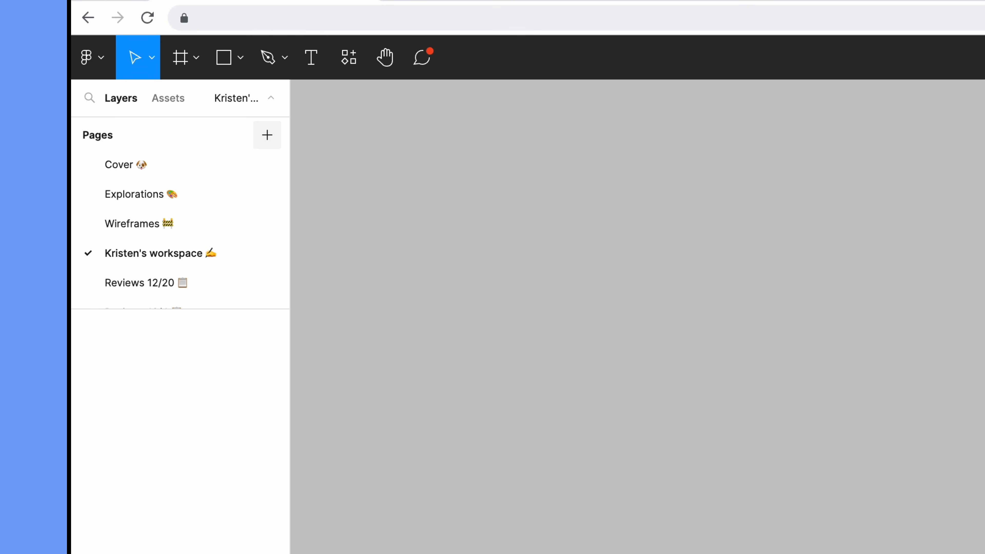
Step: Return to the Wireframes page, expand the onboarding section's layers and select onboarding-screen-01 before deselecting it
left_click(190, 223)
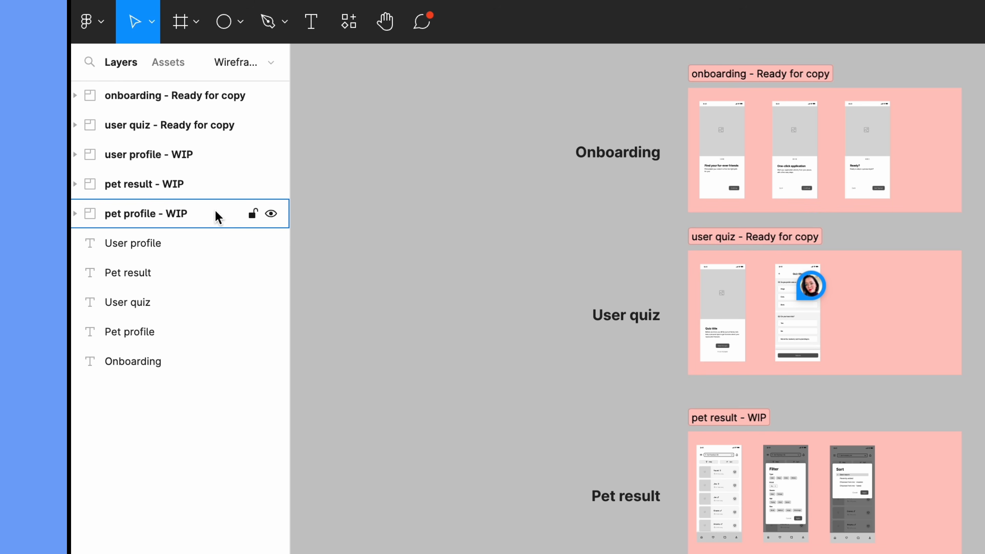
left_click(75, 96)
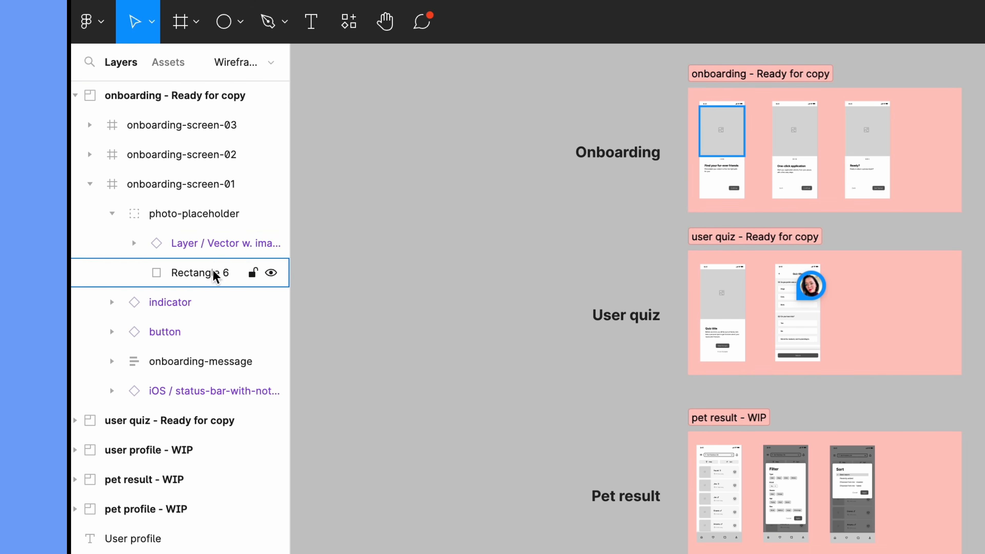
left_click(201, 186)
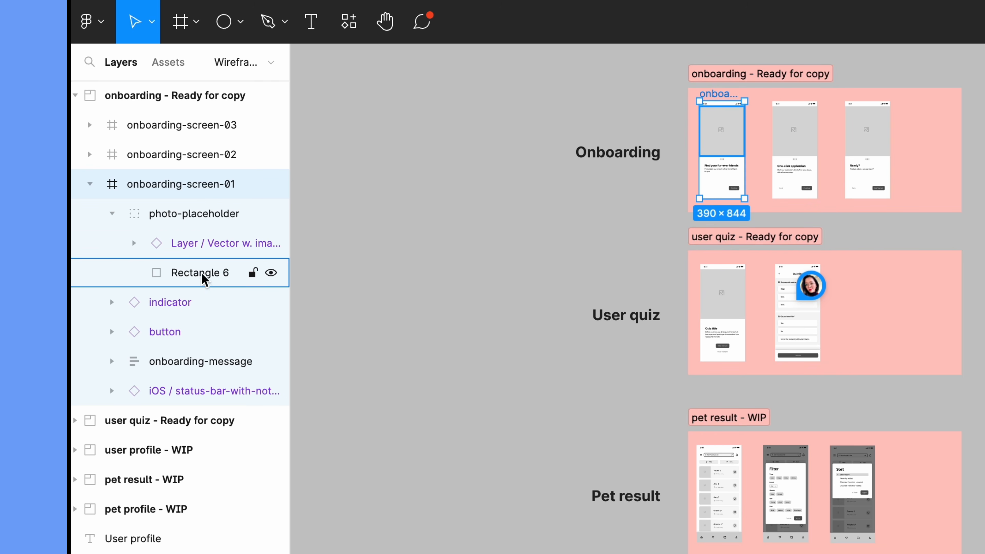
left_click(374, 173)
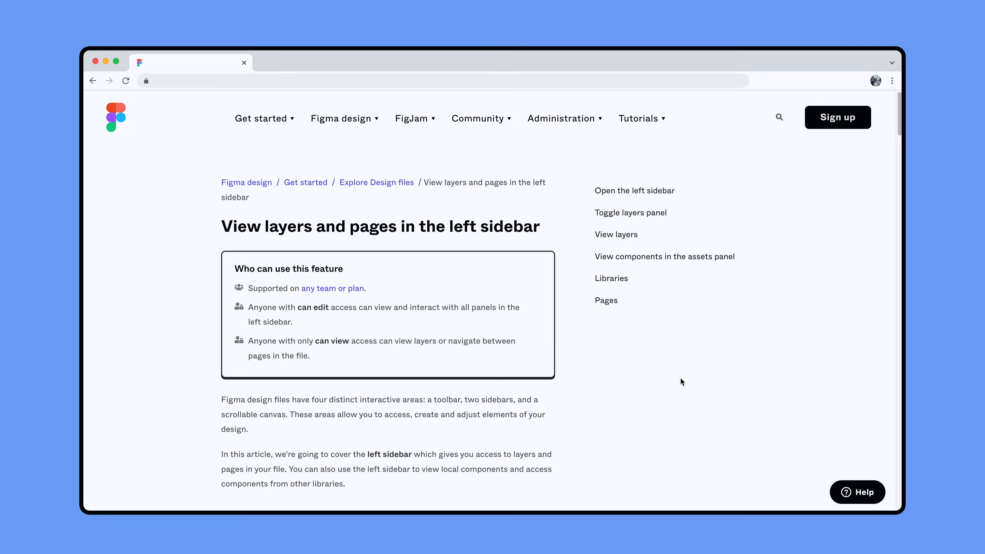
Step: Jump to the View layers part of the help article about layers and pages
left_click(621, 233)
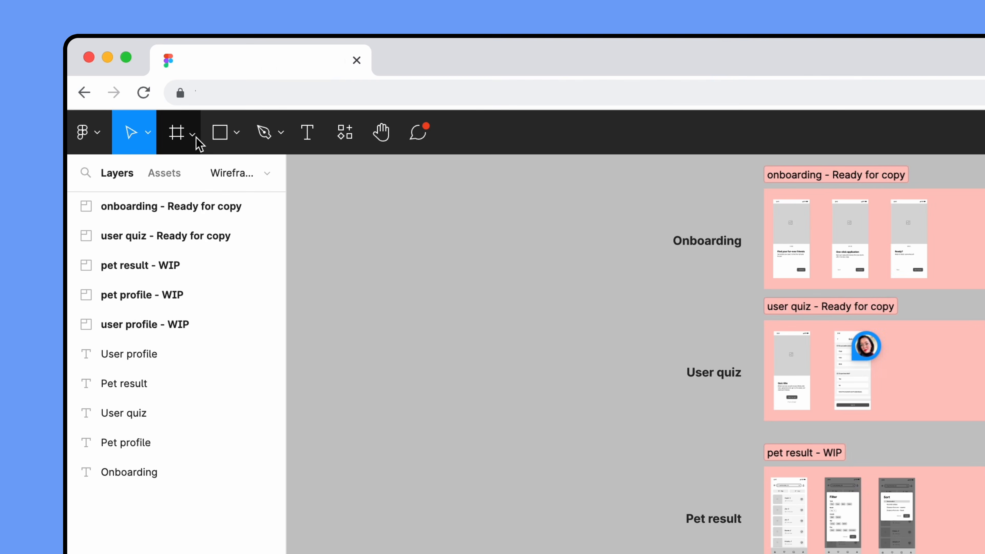
Step: Draw a portrait frame on the empty canvas beside the Onboarding label, add a rectangle inside it and move the frame slightly down
left_click(151, 100)
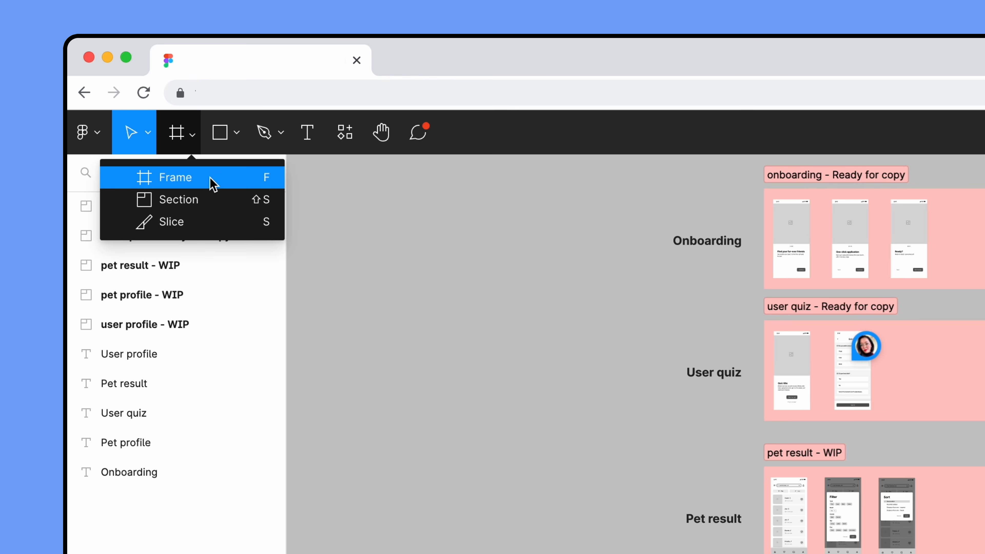
left_click(212, 183)
left_click_drag(323, 212, 413, 355)
left_click(221, 132)
left_click_drag(339, 266, 393, 312)
mouse_move(361, 206)
left_mouse_down()
mouse_move(370, 211)
mouse_move(363, 221)
left_mouse_up()
Step: Draw a second portrait frame, about 980 × 1609, beside the first, add a rectangle inside it and shift the frame slightly
left_click(177, 138)
left_click_drag(431, 227, 523, 371)
key("r")
left_click_drag(448, 260, 508, 345)
mouse_move(465, 219)
left_mouse_down()
mouse_move(484, 229)
mouse_move(474, 226)
left_mouse_up()
Step: Draw a section enclosing both new frames and move the section slightly down
left_click(192, 133)
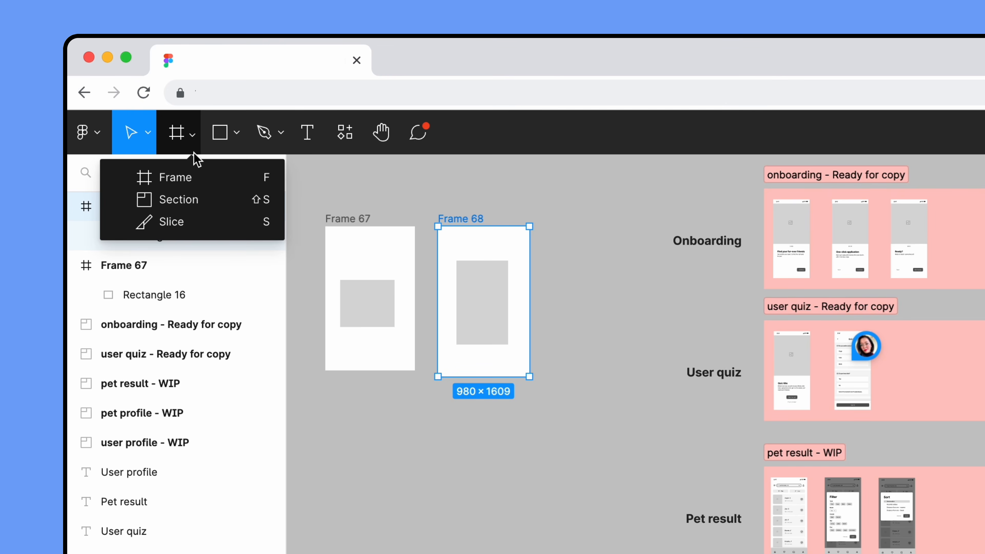
left_click(210, 204)
left_click_drag(303, 198, 563, 413)
left_click_drag(334, 185, 332, 217)
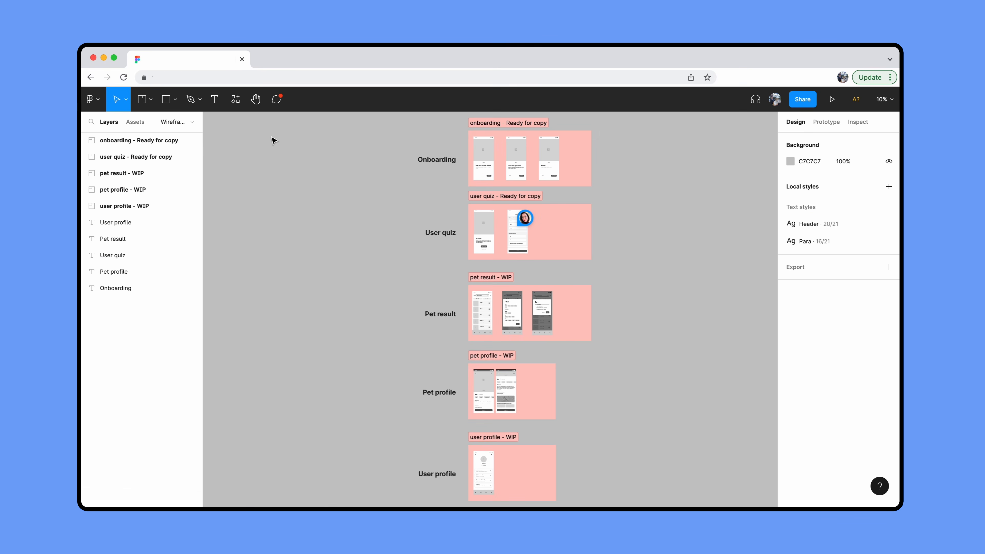
Step: Select each of the five wireframe sections in turn in the layer list, and zoom in on the onboarding section
left_click(157, 139)
left_click(155, 157)
left_click(153, 175)
left_click(154, 187)
left_click(155, 208)
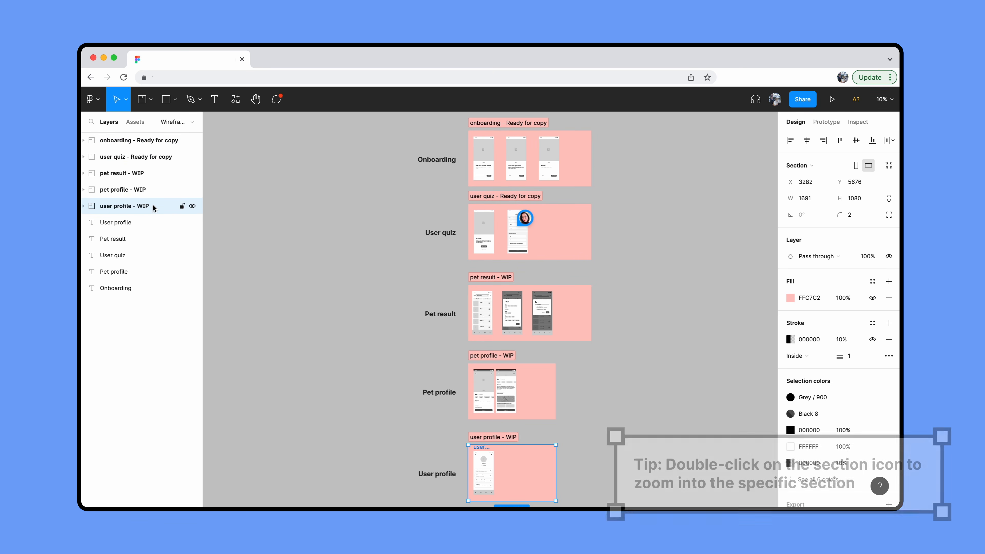
double_click(92, 142)
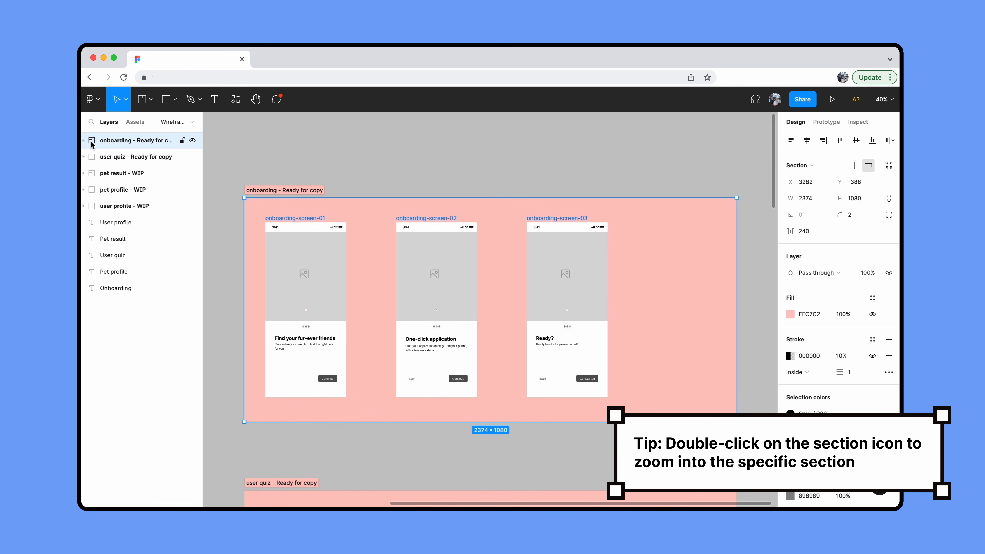
Step: Select the frames onboarding-screen-01, onboarding-screen-02 and onboarding-screen-03 one after another on the canvas
left_click(313, 220)
left_click(419, 220)
left_click(556, 221)
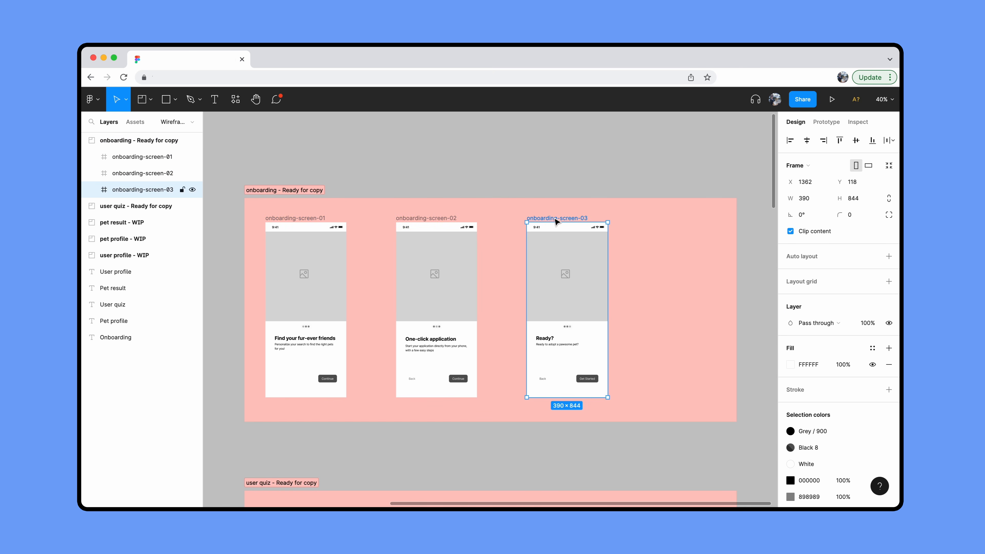
Step: Expand onboarding-screen-01, inspect its status bar, indicator and button layers, and select the frame and its parent section
left_click(91, 157)
left_click(155, 174)
left_click(149, 206)
left_click(153, 239)
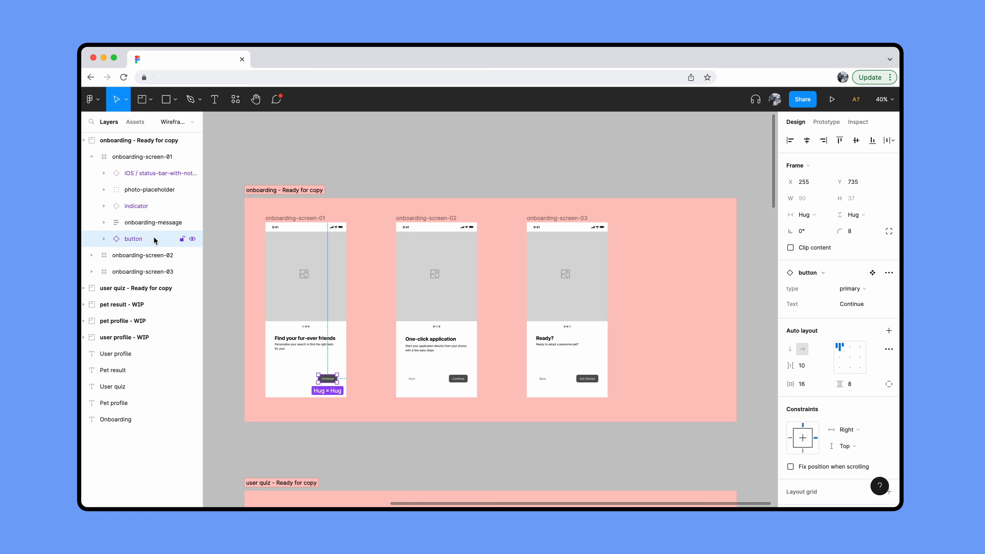
left_click(305, 219)
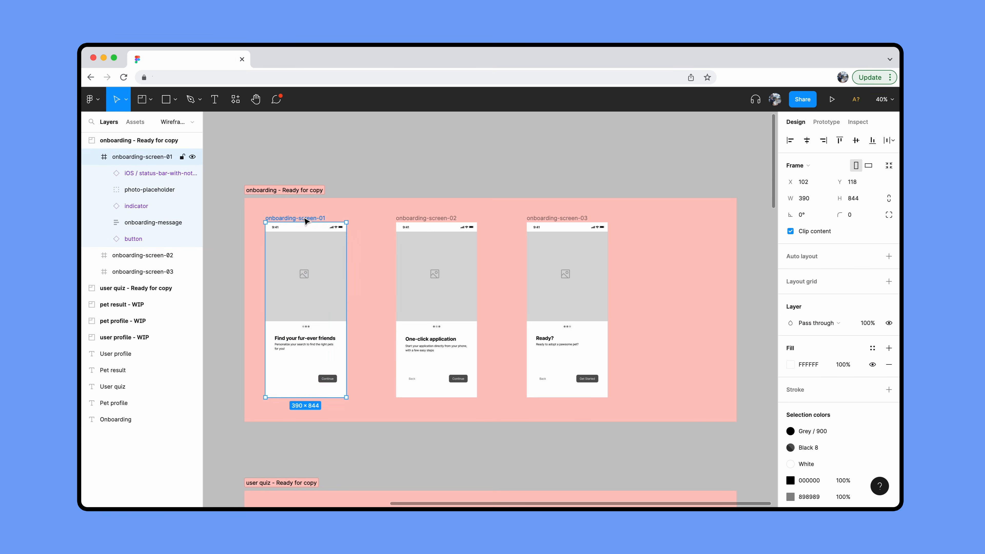
left_click(150, 141)
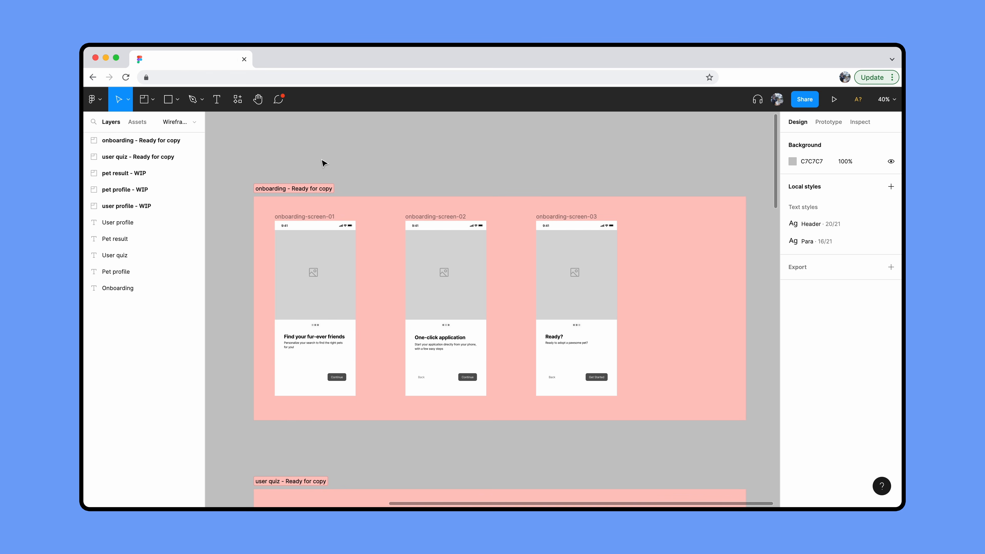
Step: Post the comment "Not sure if I love how straightforward this is but it could work!" beside onboarding-screen-02's heading, mentioning the teammate
key("c")
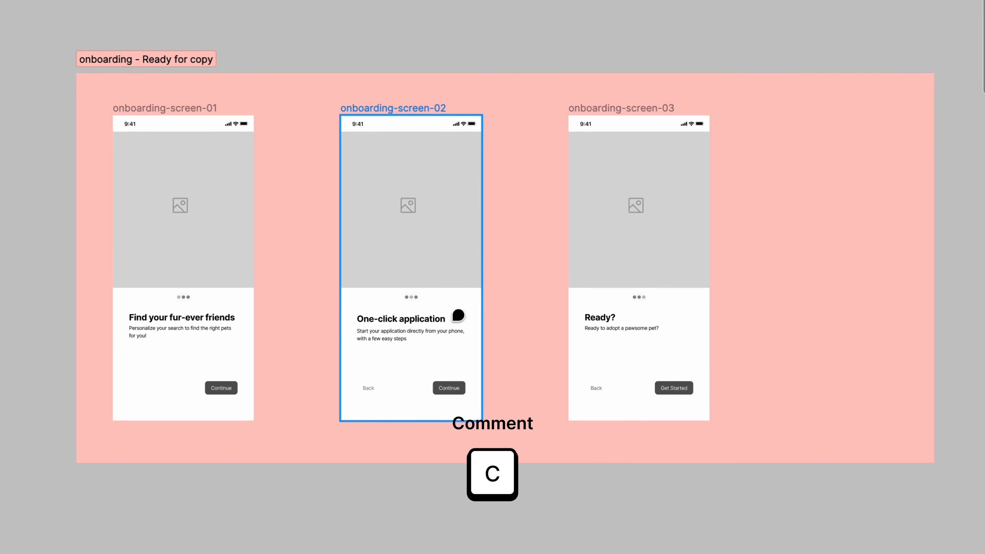
left_click(470, 338)
type("Not sure if I love how straight")
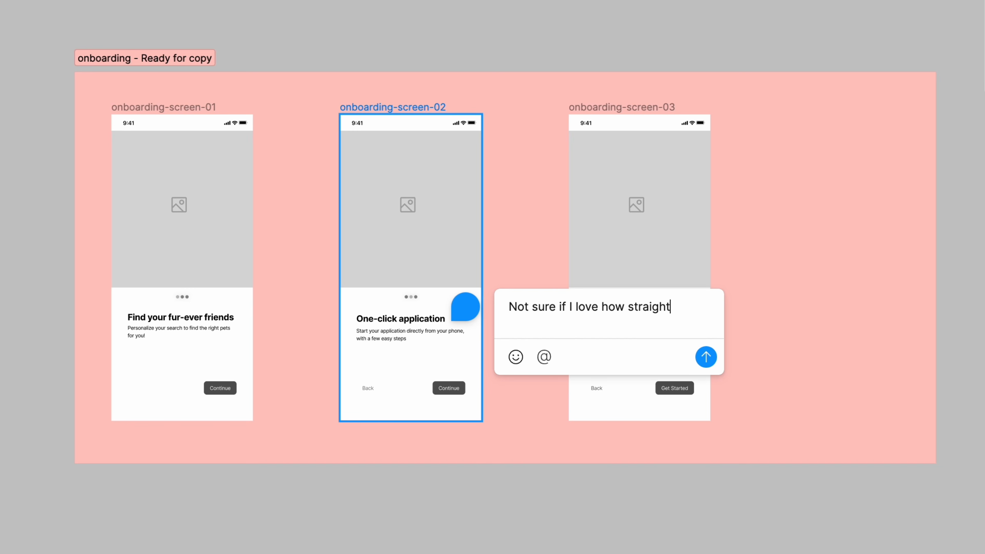
type("forward this is but it could work! ")
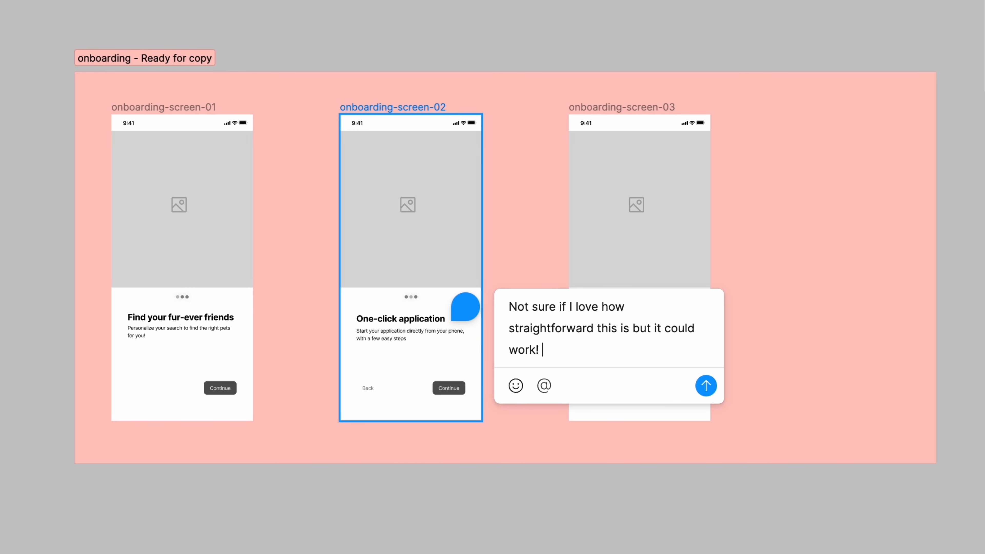
type("@crystal")
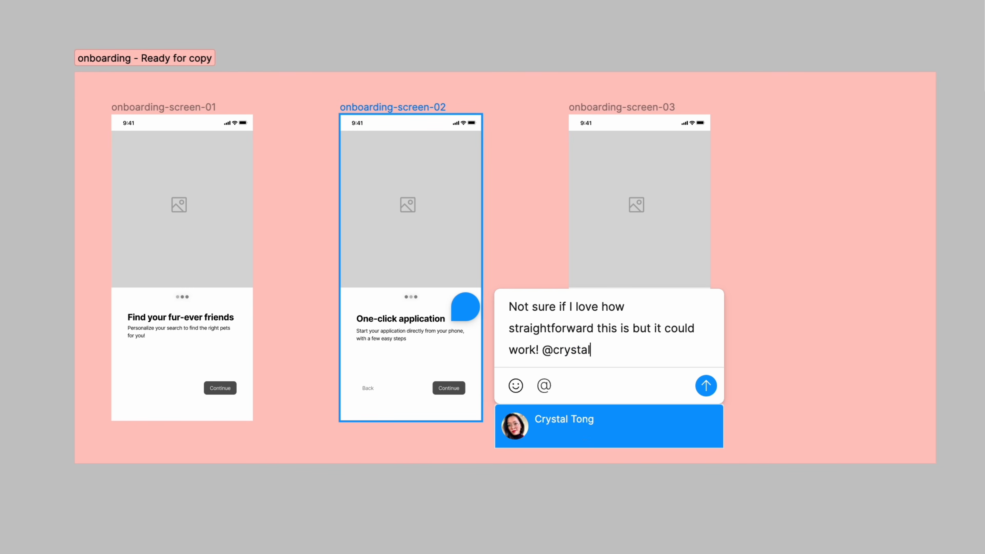
key("Return")
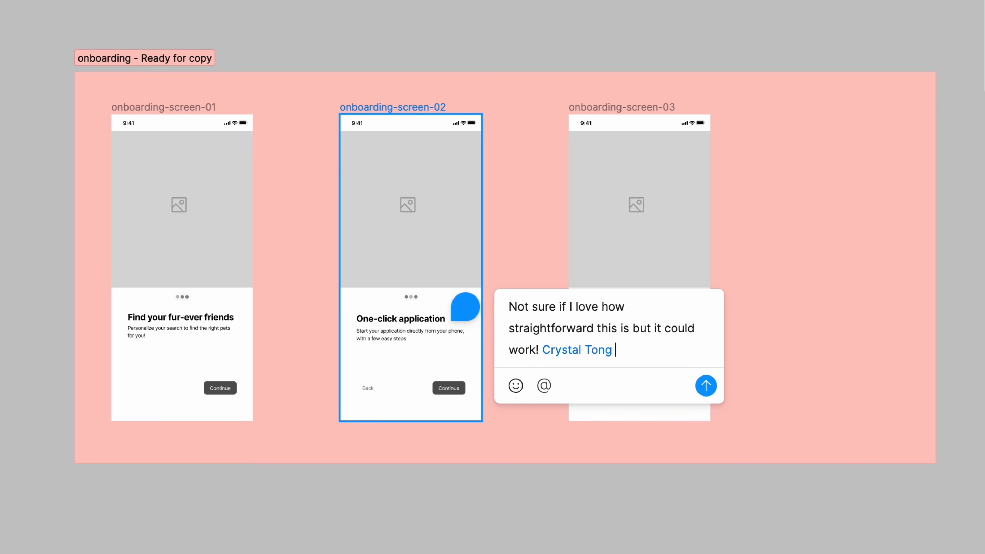
left_click(706, 386)
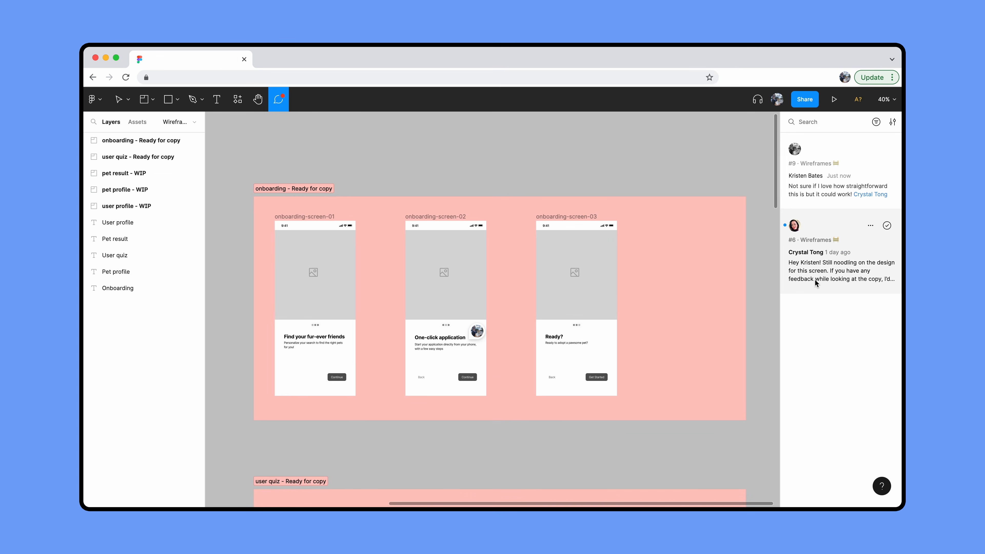
Step: Open the teammate's comment on personal-quiz-02, react to it with the fire emoji and close the comment
left_click(814, 278)
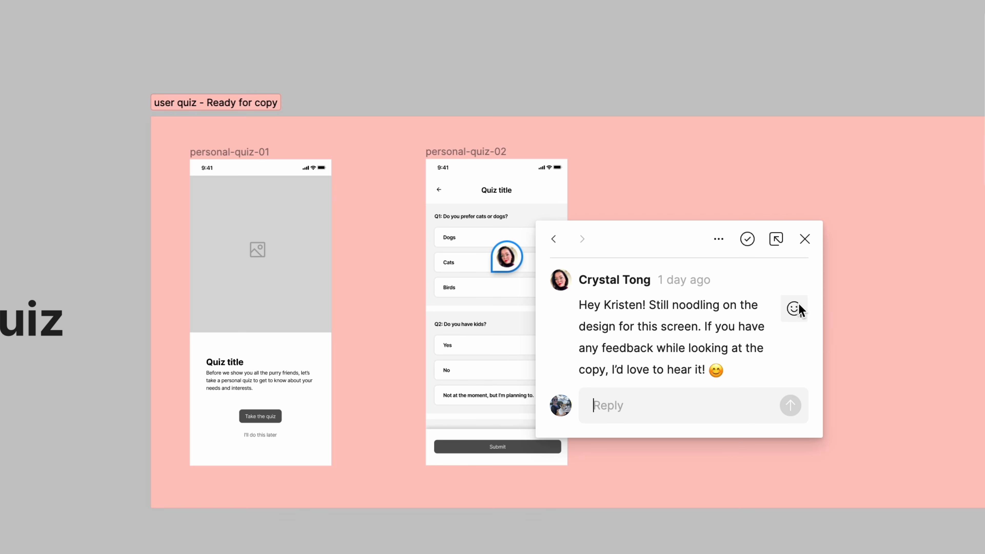
left_click(794, 309)
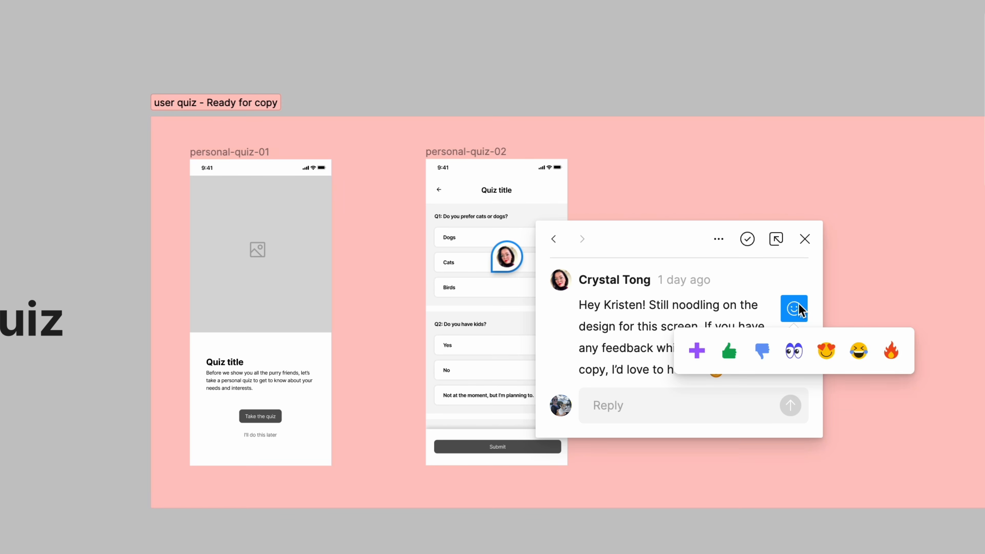
left_click(891, 351)
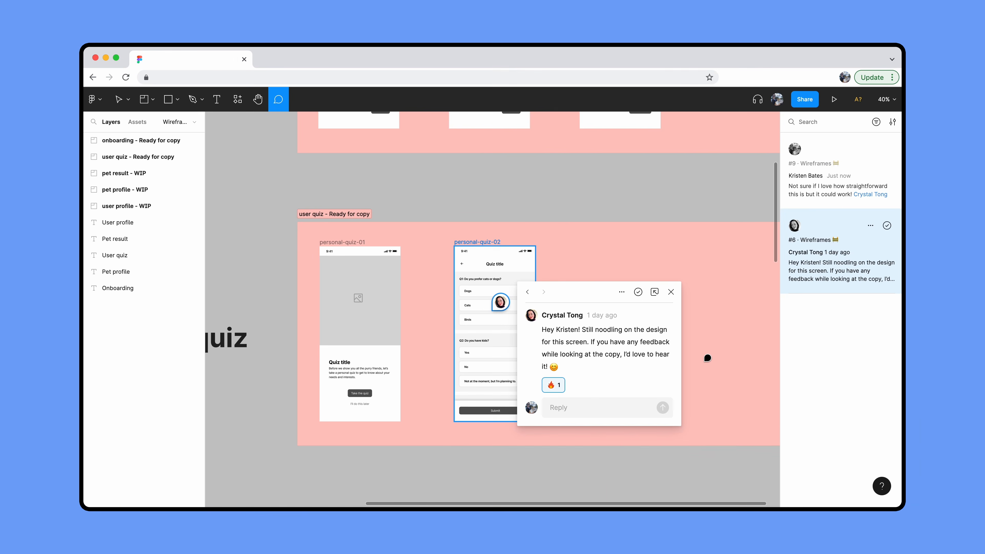
key("Escape")
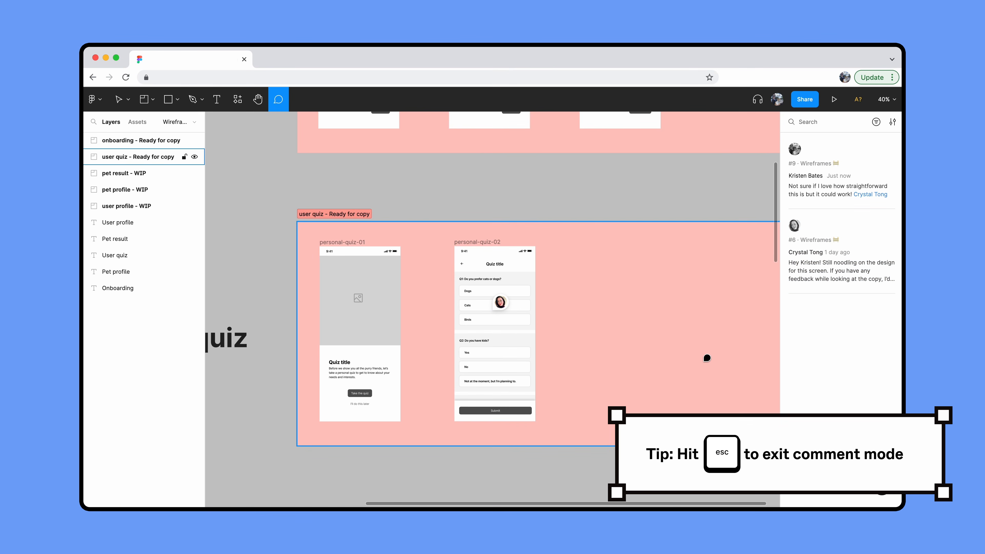
Step: Leave comment mode and copy all five sections, from onboarding through user profile, on the Wireframes page
key("Escape")
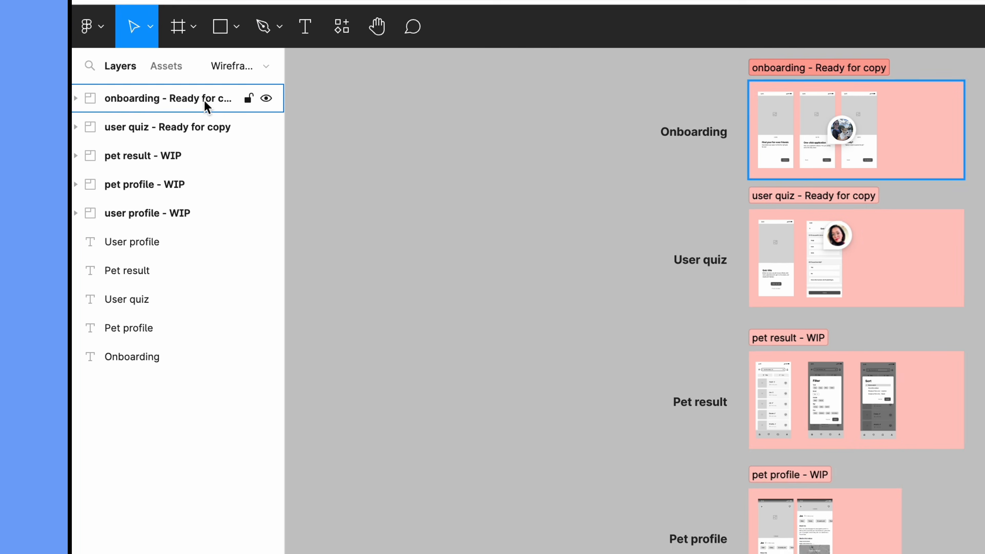
left_click(159, 140)
left_click(192, 217, "shift")
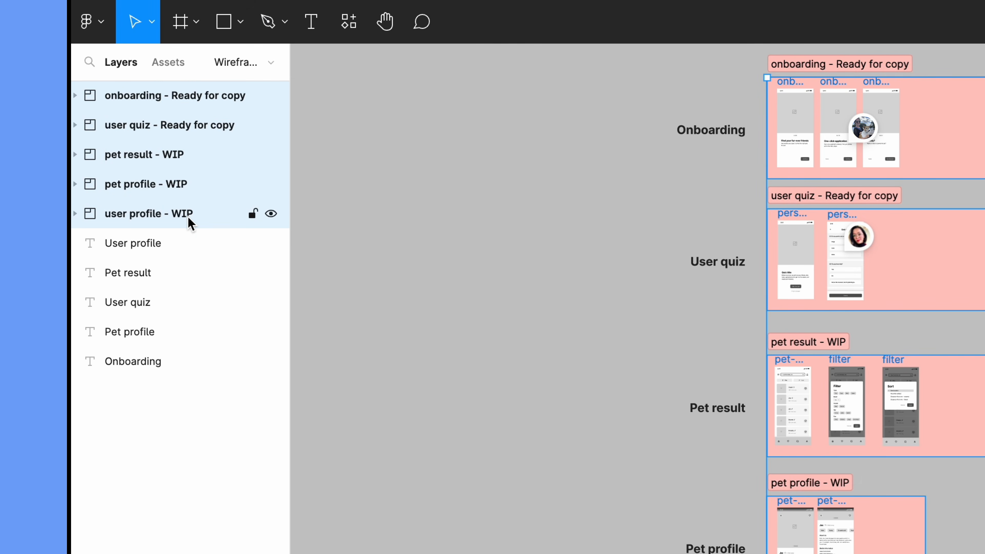
key("super+c")
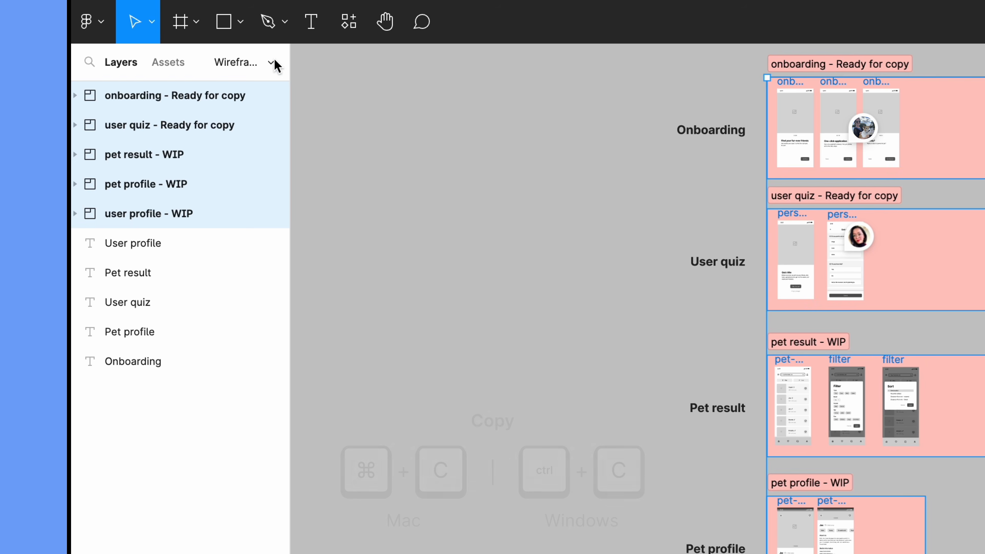
Step: Paste the five copied sections onto the personal workspace page and clear the selection
left_click(273, 62)
left_click(168, 217)
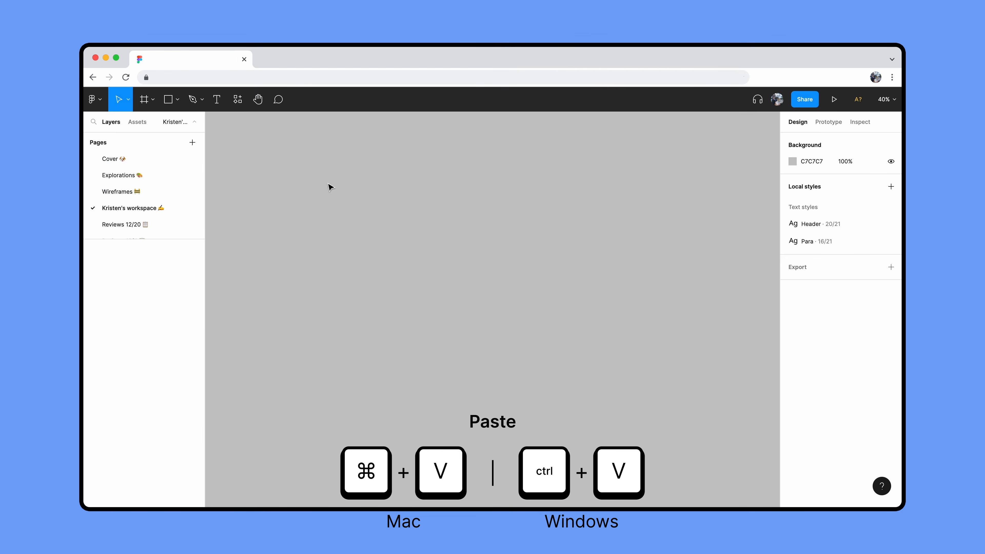
key("super+v")
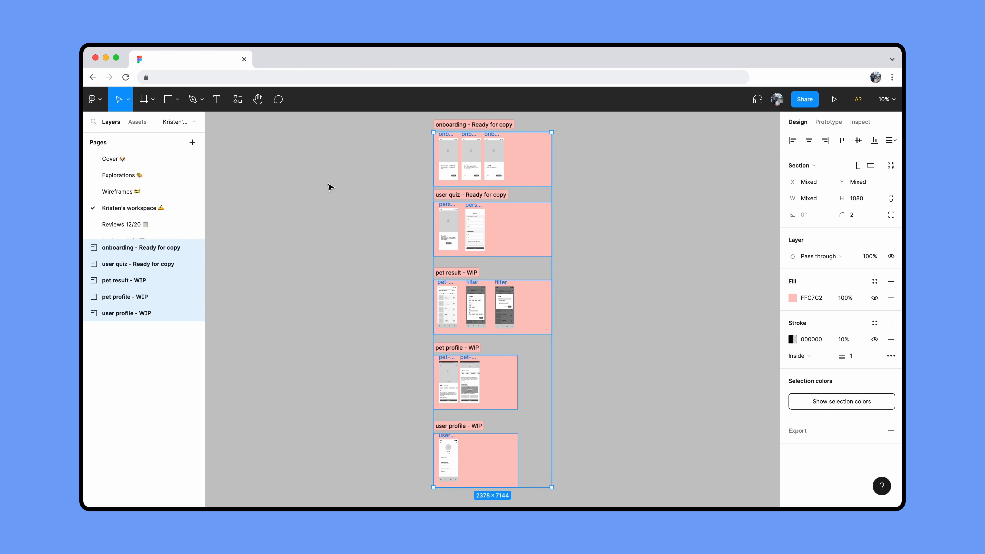
left_click(328, 185)
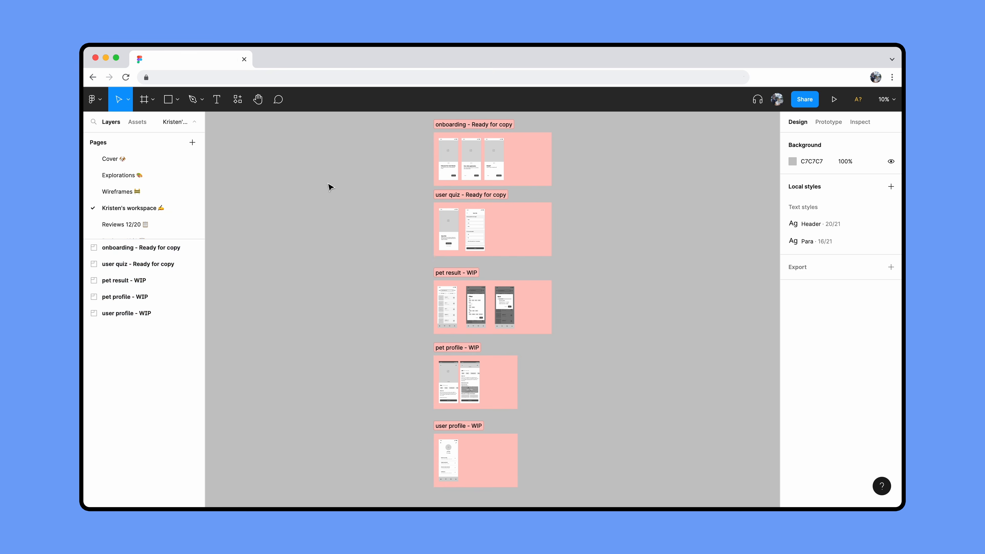
Step: Move onboarding-screen-02 and onboarding-screen-03 together to the right end of the onboarding section, leaving a gap after onboarding-screen-01
double_click(95, 248)
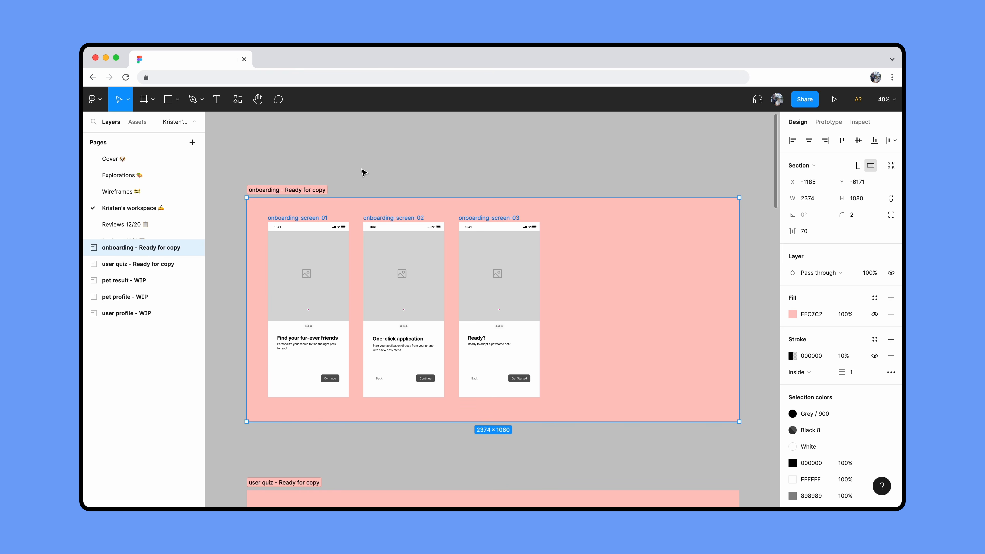
left_click(363, 172)
left_click(388, 218)
left_click(508, 221, "shift")
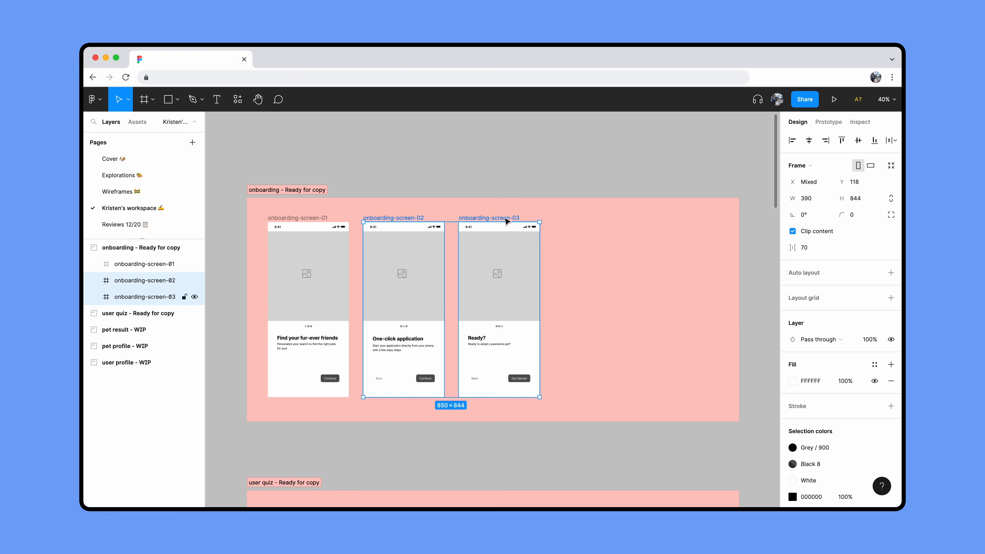
left_click_drag(508, 220, 693, 220)
Step: Duplicate onboarding-screen-01 twice inside the onboarding section
left_click(302, 222)
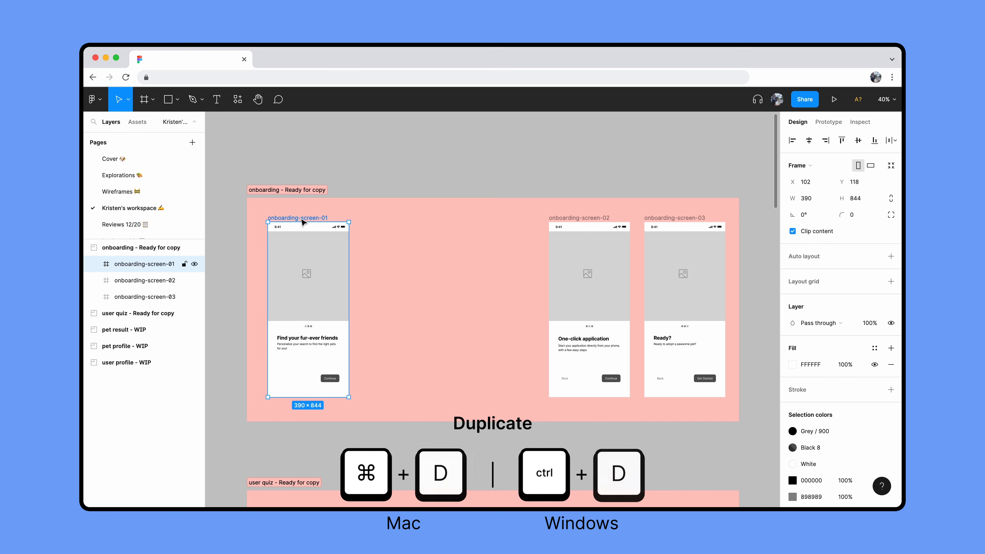
key("super+d")
key("super+d")
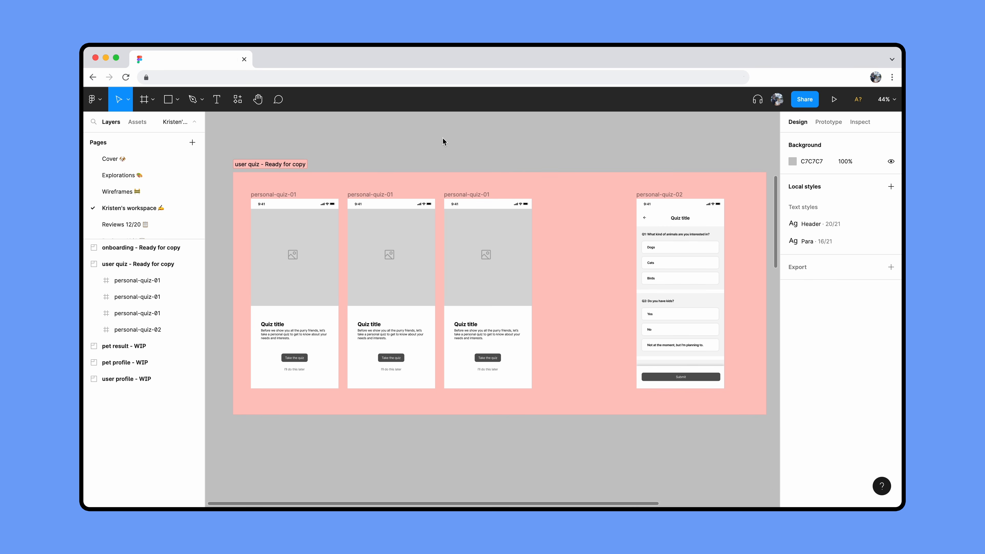
Step: Change the heading of the leftmost personal-quiz-01 frame to "Let's get started"
left_click(291, 195)
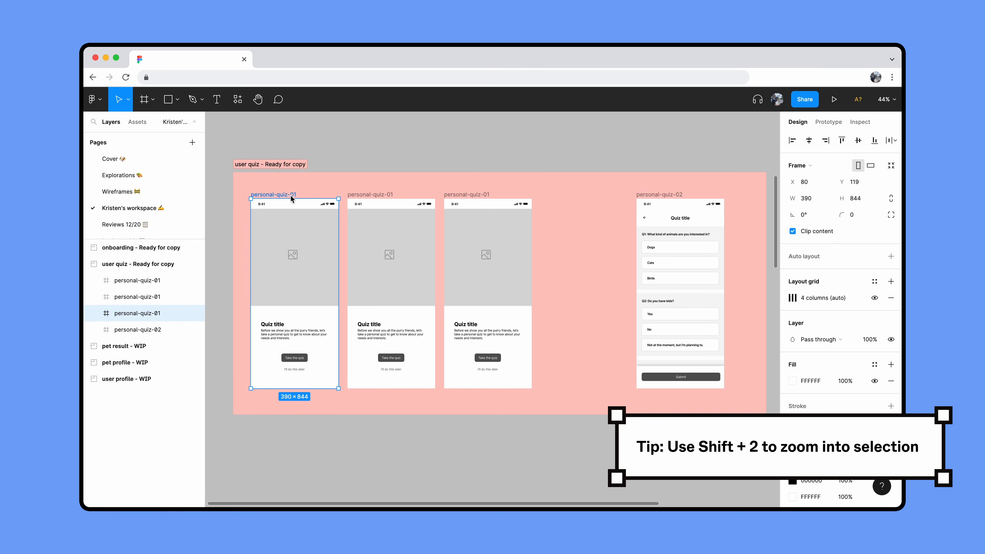
key("shift+2")
left_click(451, 370)
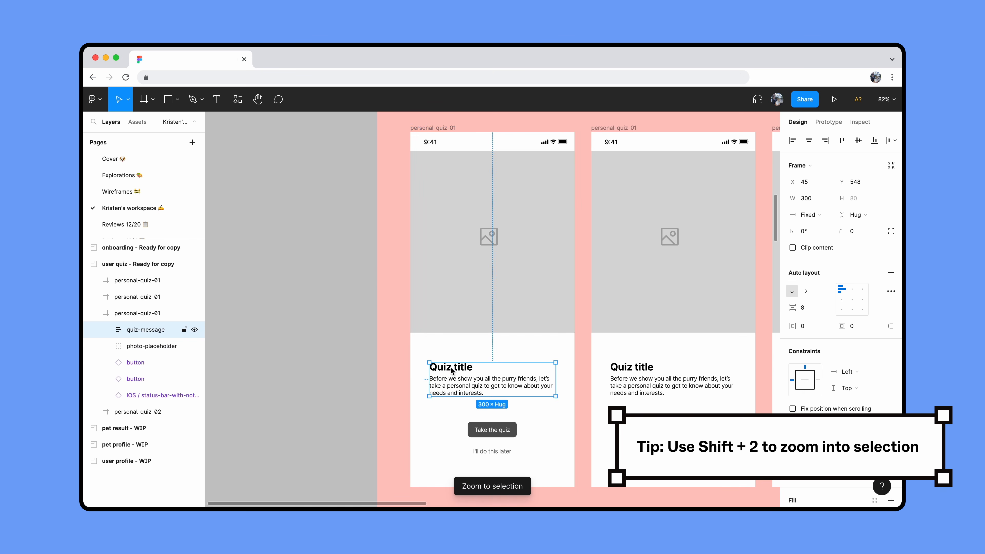
double_click(457, 370)
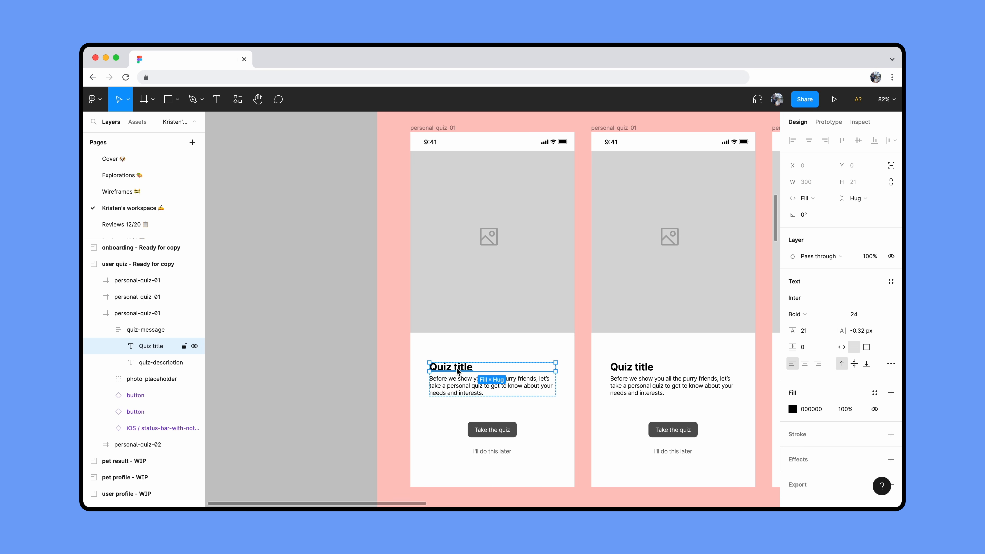
double_click(458, 371)
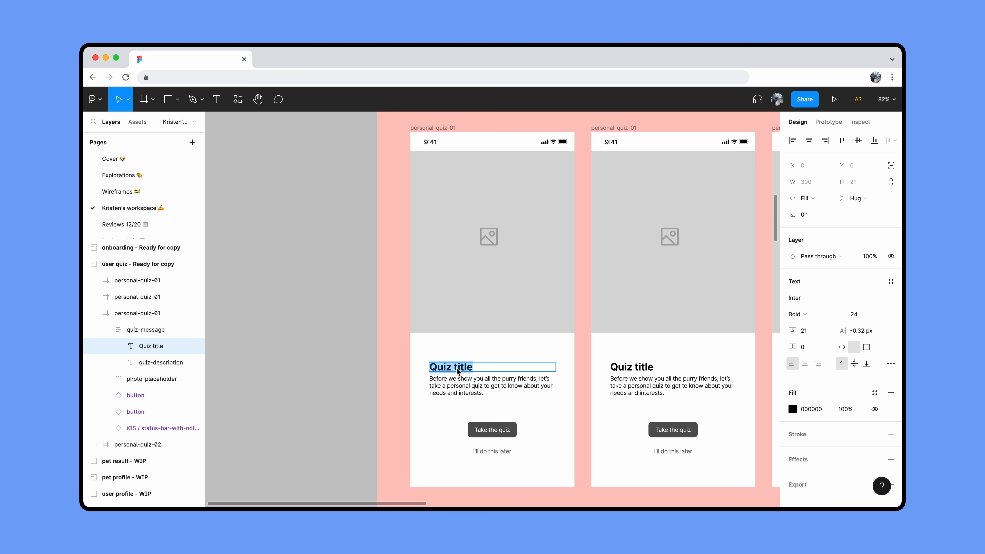
type("Let's get started")
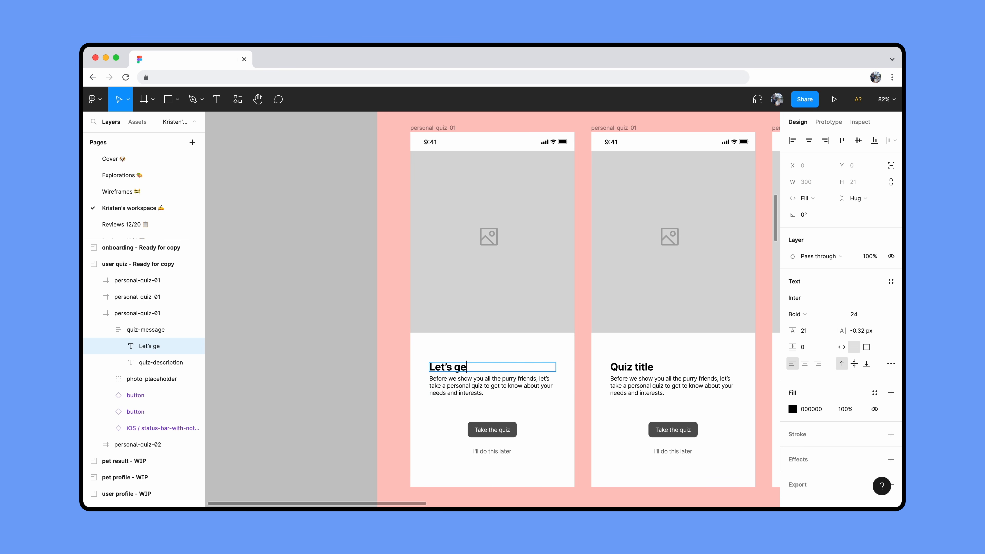
key("Escape")
Step: Replace the description under "Let's get started" with "Take a personal test so we can get to know you better!"
key("Tab")
key("Return")
type("Take a personal test so we can get to know you better!")
key("Escape")
Step: Change the heading of the middle personal-quiz-01 frame to "Meet your new friends"
scroll(373, 398, "right", 5)
double_click(450, 362)
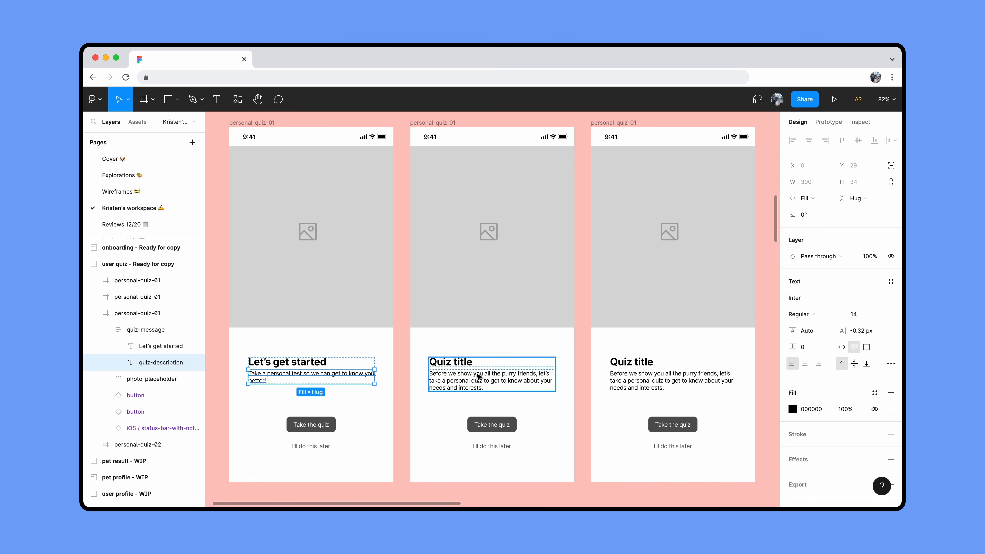
type("Meet your new friends")
key("Escape")
Step: Replace the description under "Meet your new friends" with "We'll ask you a series of questions to understand your pet preferences"
key("Tab")
key("Return")
type("We'll ask you a series of questions to understand your pet preferences")
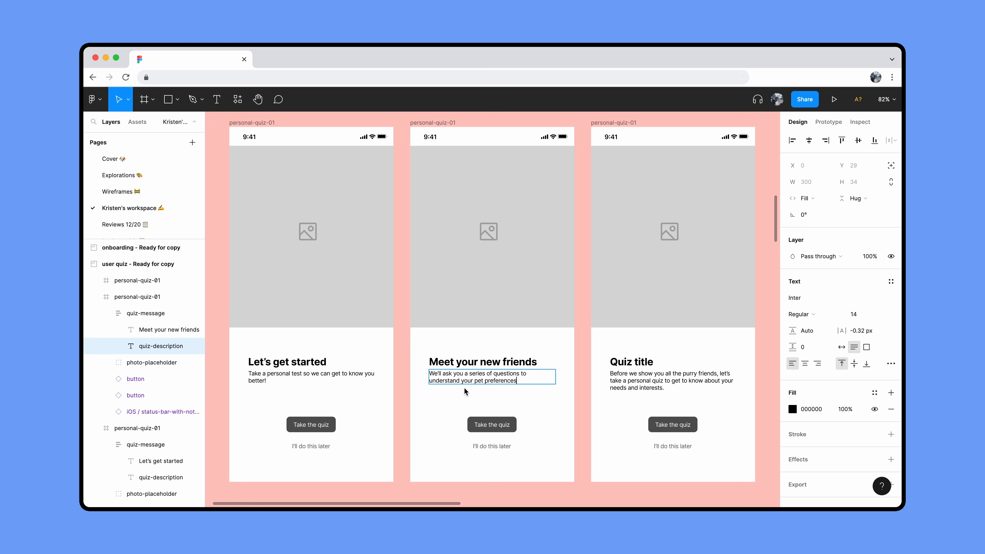
key("Escape")
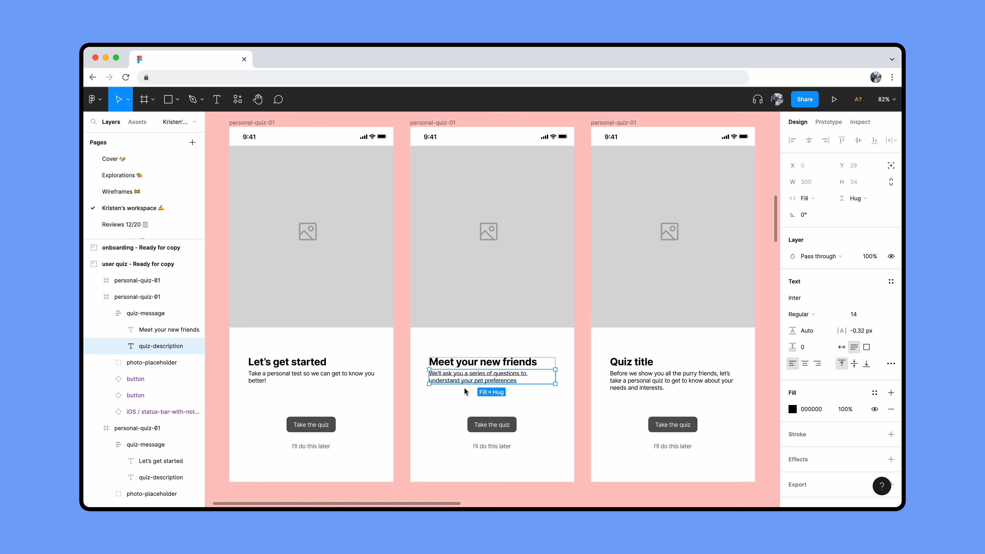
Step: Inspect the nested text layer of the "Take the quiz" button on the middle quiz screen and reselect the button
left_click(486, 426)
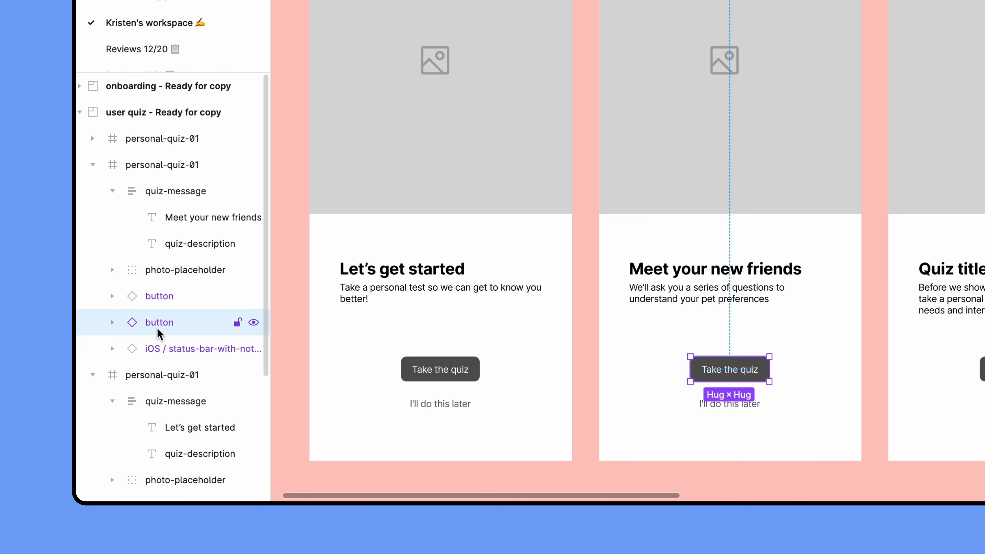
left_click(118, 323)
left_click(182, 349)
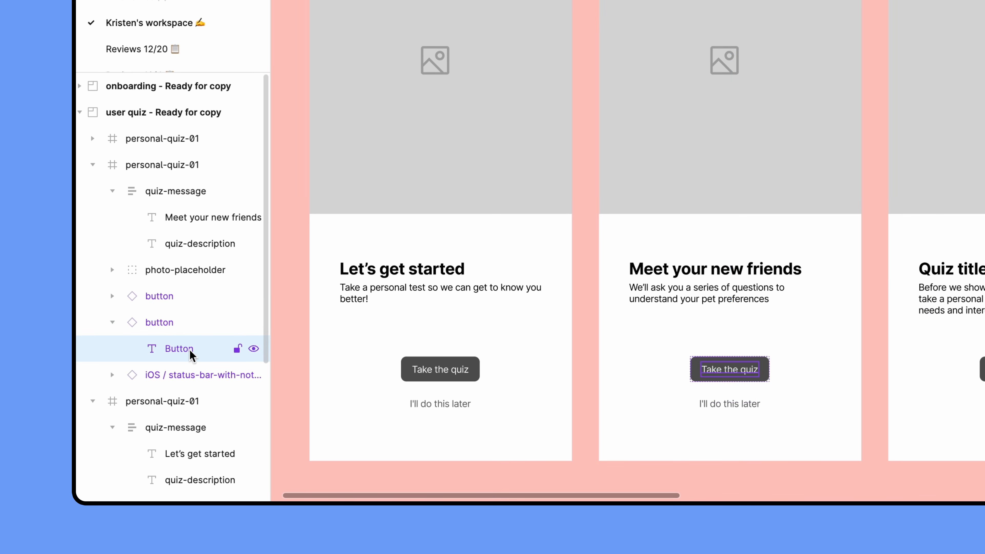
left_click(190, 325)
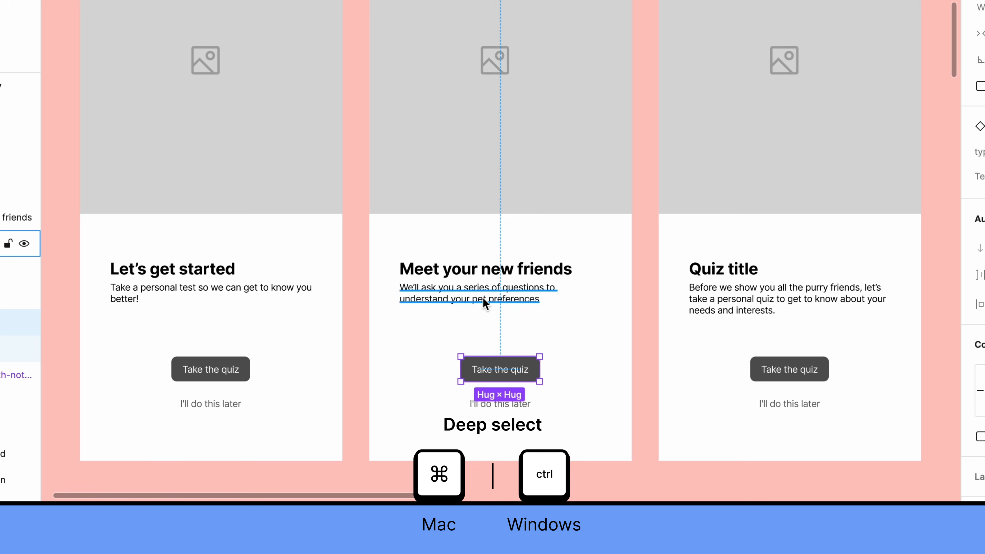
Step: Try the label "Let's get started" on the middle quiz screen's "Take the quiz" button
double_click(503, 375)
type("L")
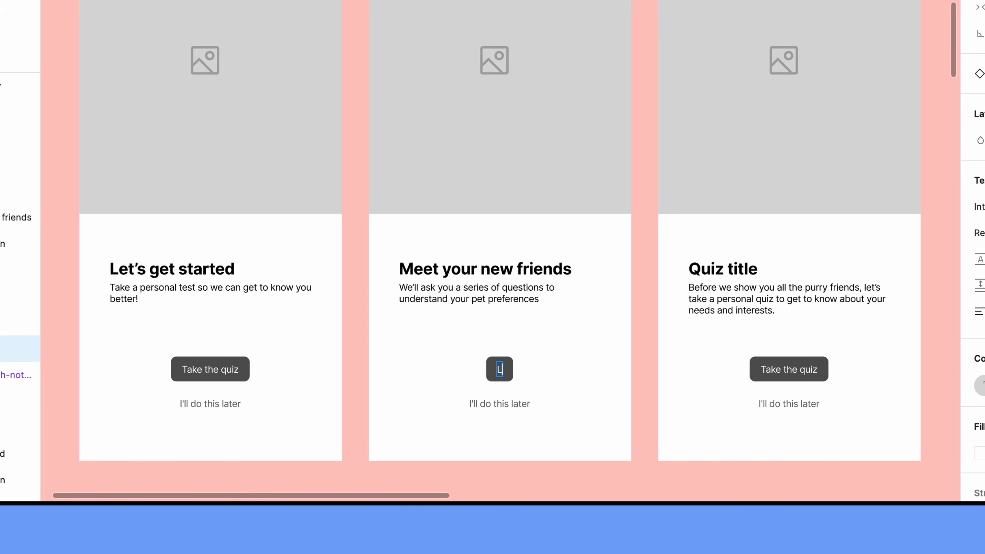
type("et’s get st")
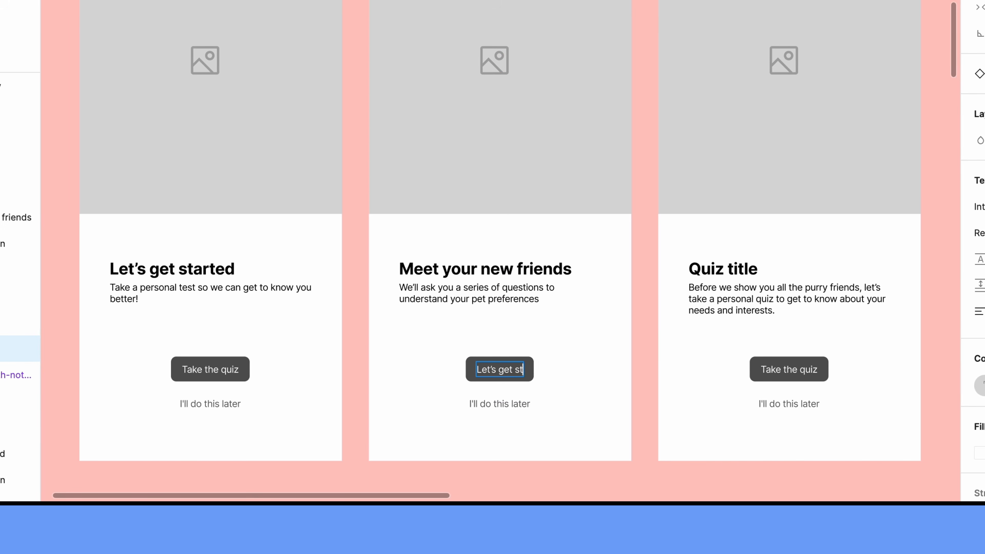
type("arted")
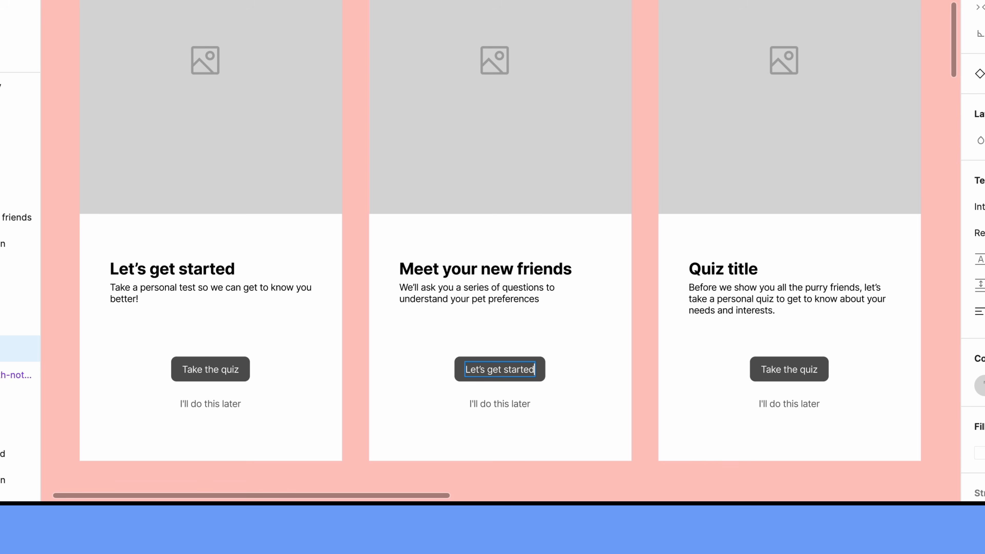
Step: Clear the middle quiz screen's button label and try "Sounds good!" instead
key("BackSpace")
key("BackSpace")
key("BackSpace")
key("BackSpace")
key("BackSpace")
key("BackSpace")
key("BackSpace")
key("BackSpace")
key("BackSpace")
key("BackSpace")
key("BackSpace")
key("BackSpace")
key("BackSpace")
key("BackSpace")
key("BackSpace")
key("BackSpace")
key("BackSpace")
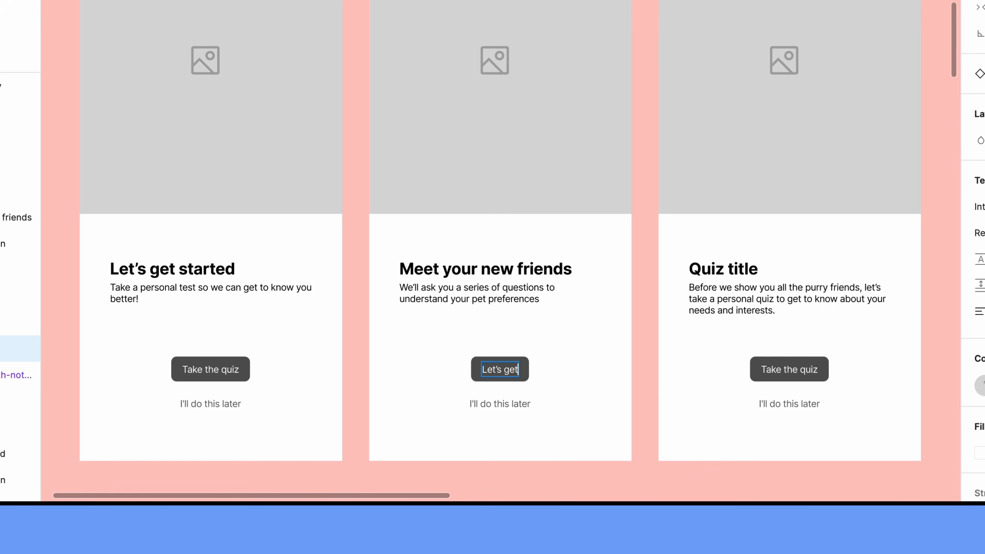
type("s good!")
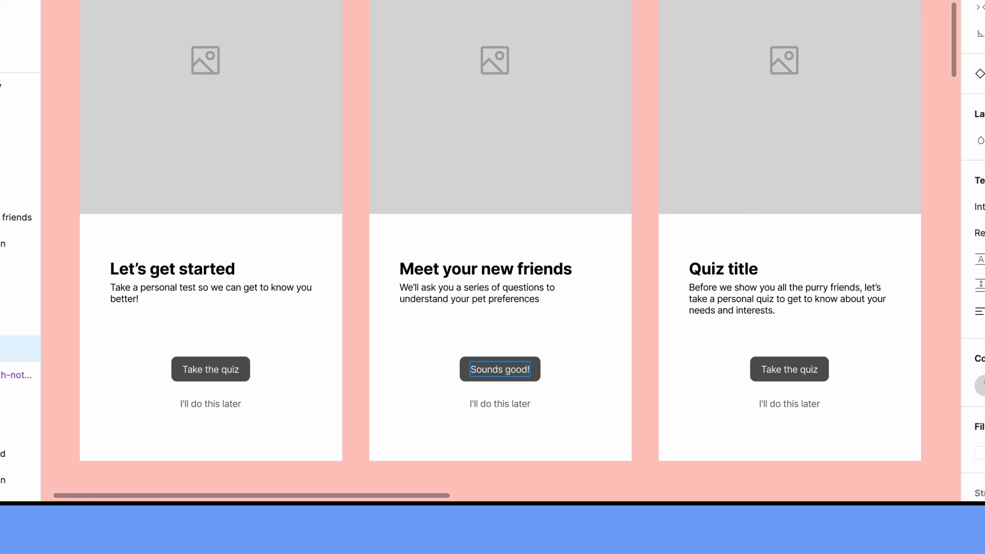
Step: Try "Let's do it" as the middle quiz screen's button label, settle on "Let's begin" and finish the text edit
key("ctrl+a")
key("BackSpace")
type("Let’s do it")
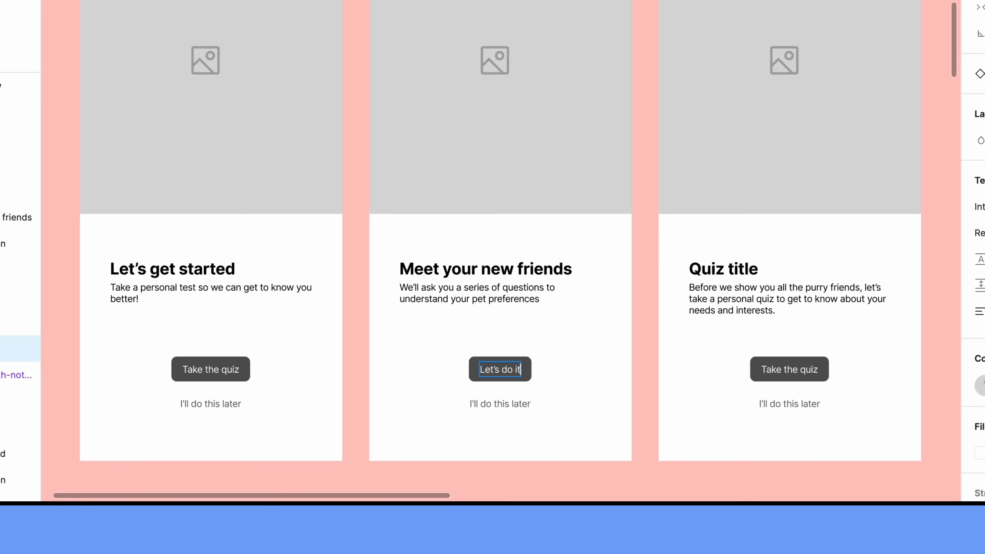
key("BackSpace")
key("BackSpace")
key("BackSpace")
key("BackSpace")
key("BackSpace")
type("begin")
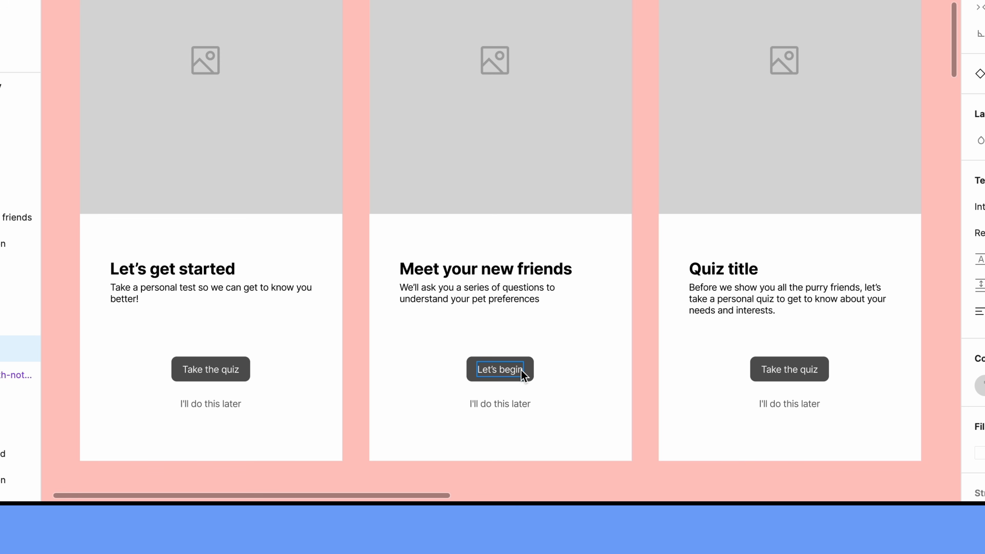
left_click(548, 373)
left_click(548, 373)
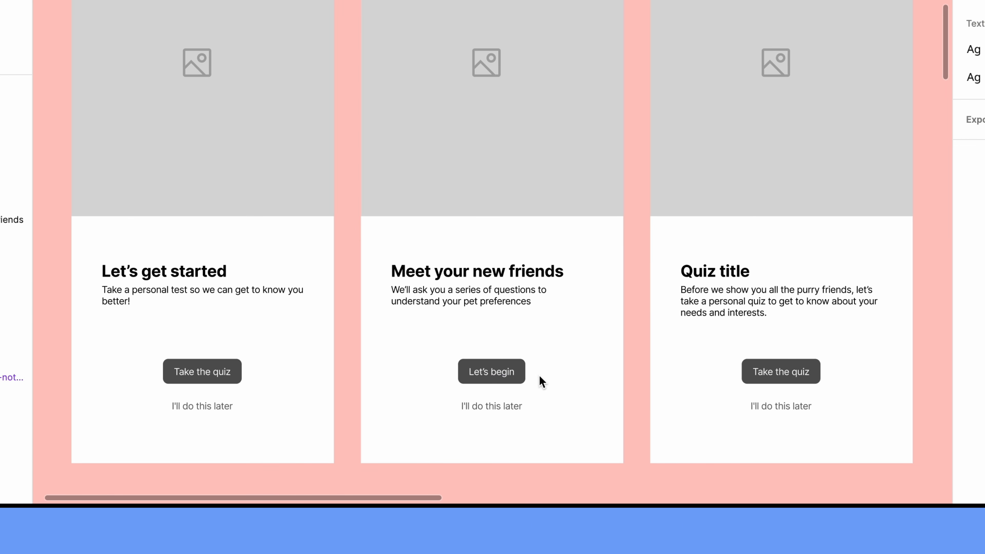
Step: Change the "Quiz title" heading on the third personal-quiz-01 frame to "Find your pawfect friends"
double_click(705, 270)
double_click(705, 269)
type("Find your pawfect friends")
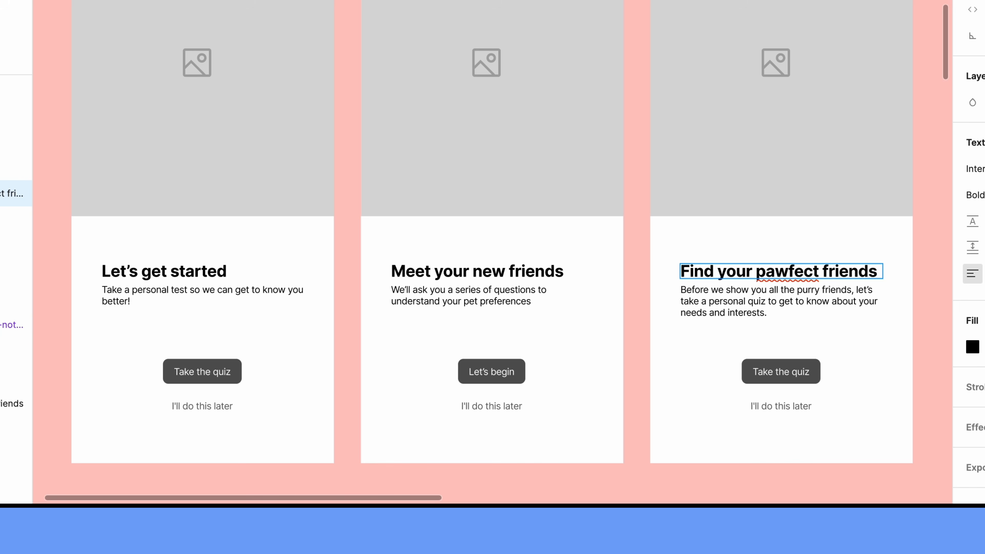
Step: Add the word "pawfect" in the third quiz screen's heading to the spell-check dictionary and deselect the text
double_click(796, 273)
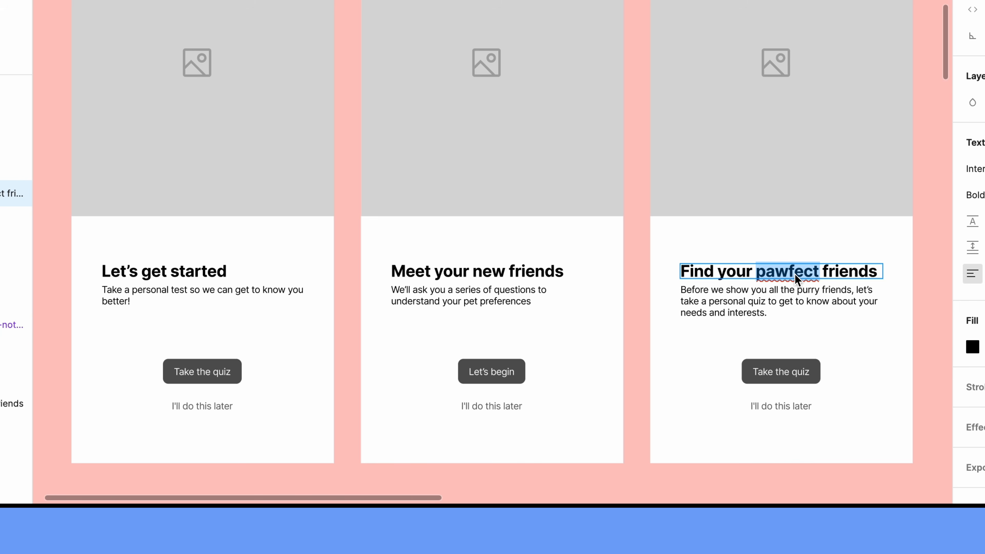
right_click(796, 275)
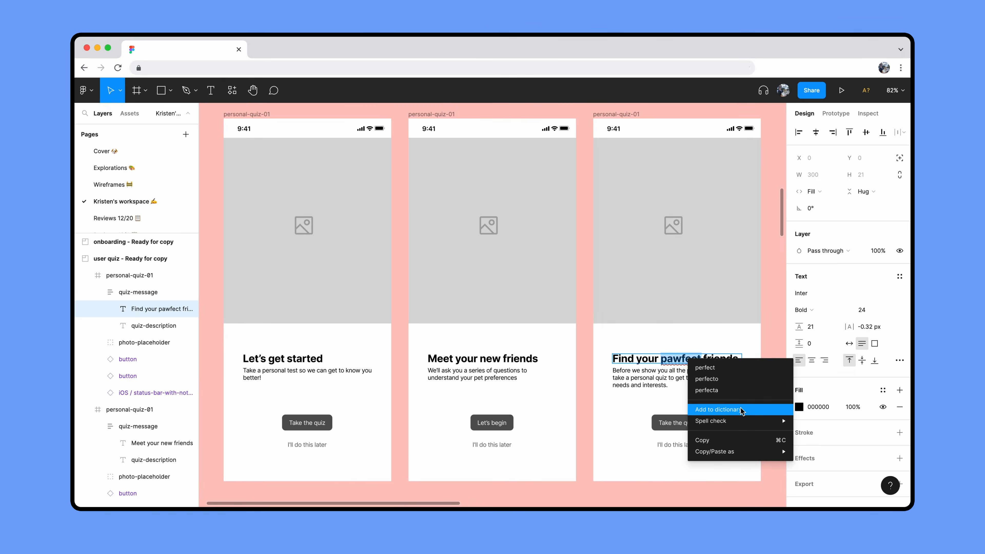
left_click(718, 410)
left_click(591, 405)
Step: Select the Continue button on the "Adopt a fur-ever friend" screen in the onboarding section
scroll(592, 405, "up", 10)
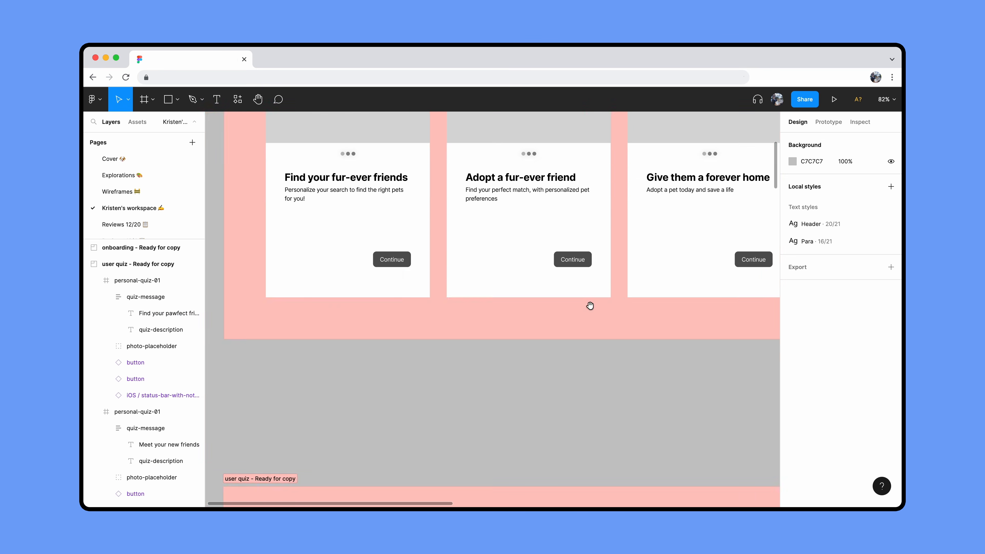
scroll(590, 305, "up", 5)
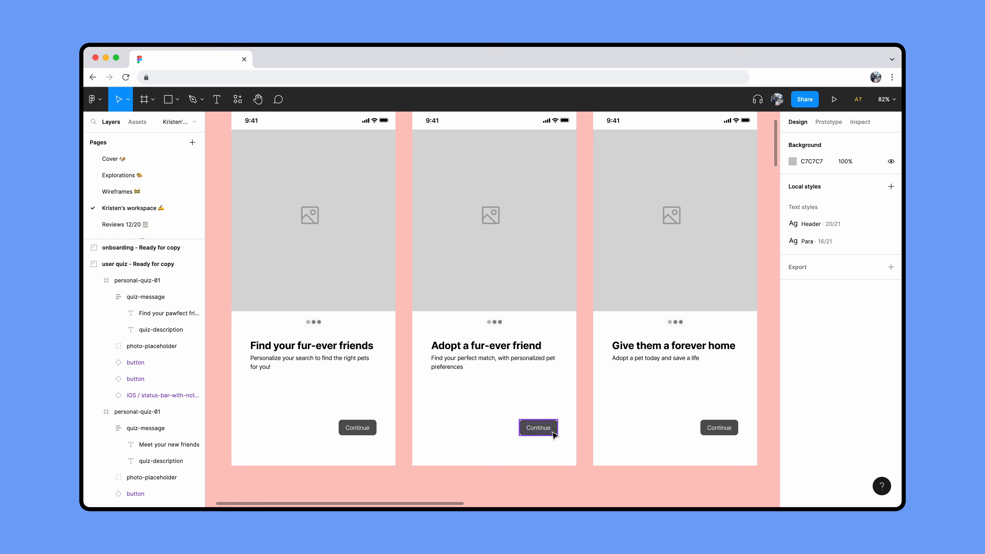
left_click(551, 431)
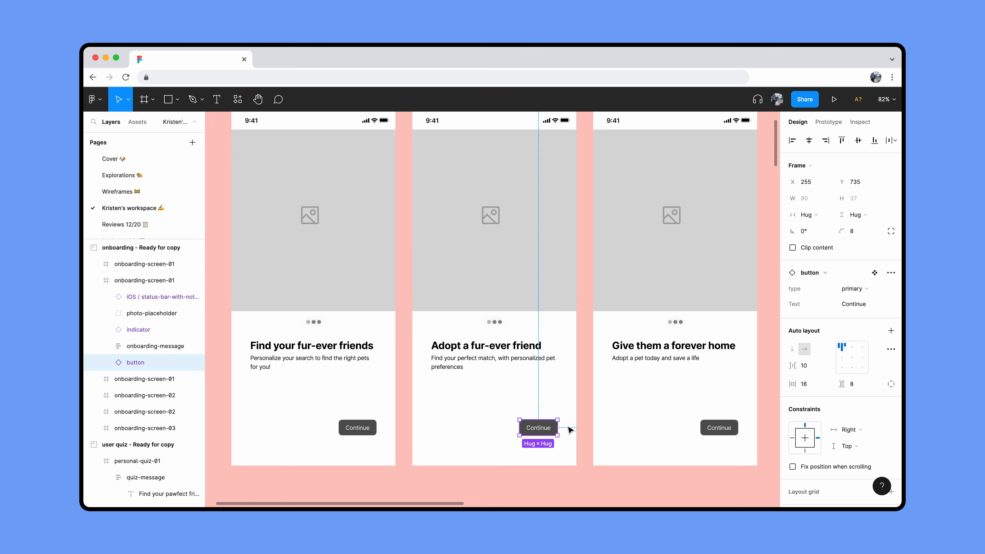
Step: Search the file for "Continue", keeping the search limited to this page
key("super+f")
type("Conti")
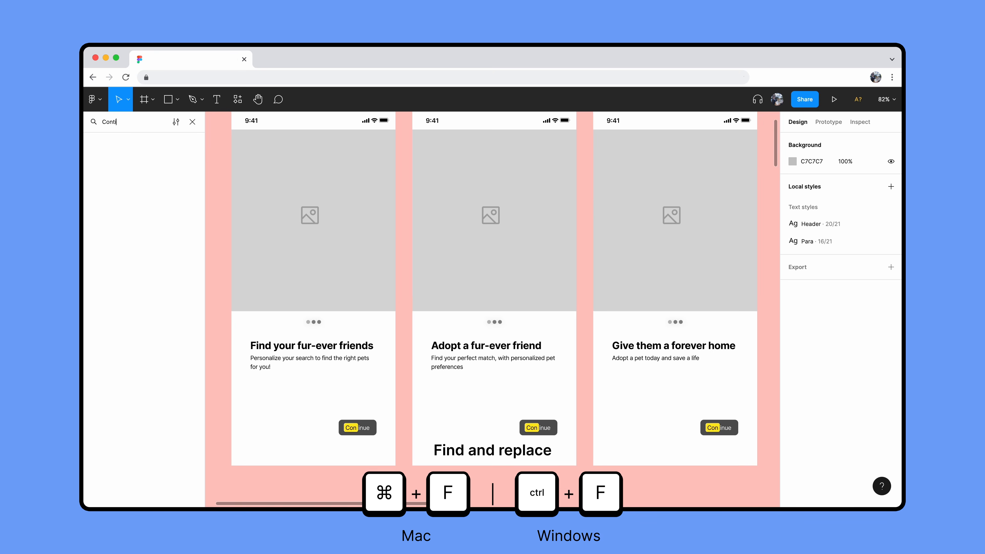
type("nue")
key("Return")
left_click(134, 143)
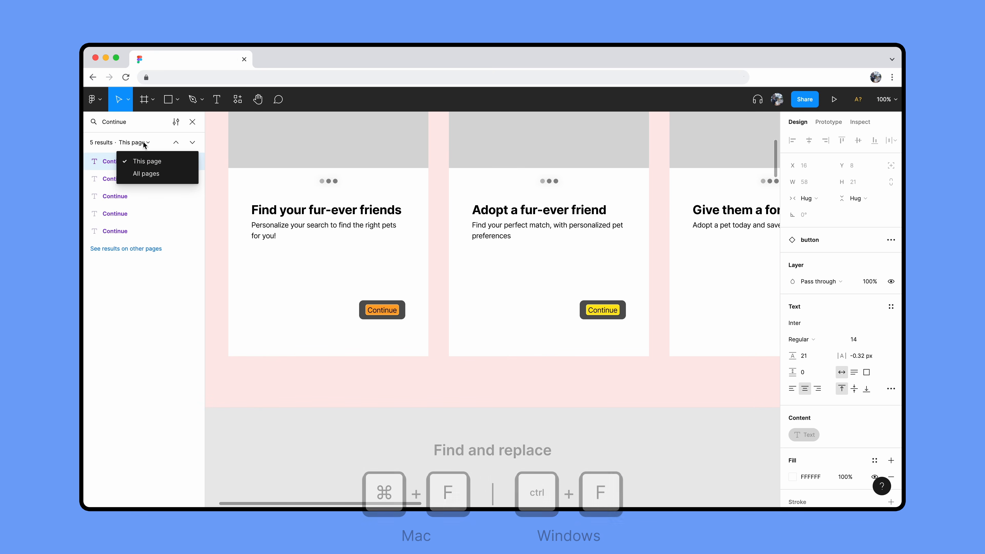
left_click(152, 166)
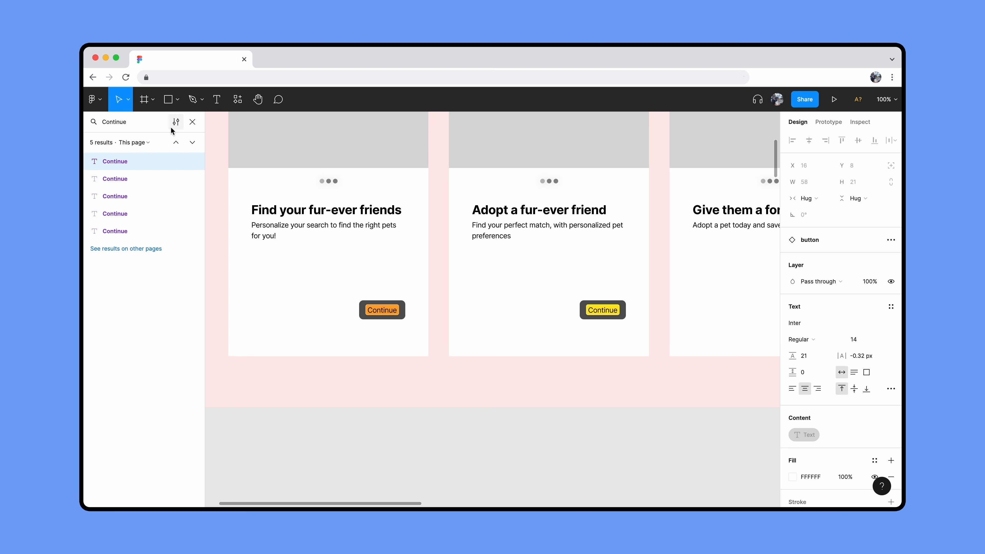
Step: Replace all found instances of "Continue" on the page with "Next"
left_click(175, 122)
left_click(189, 156)
type("Next")
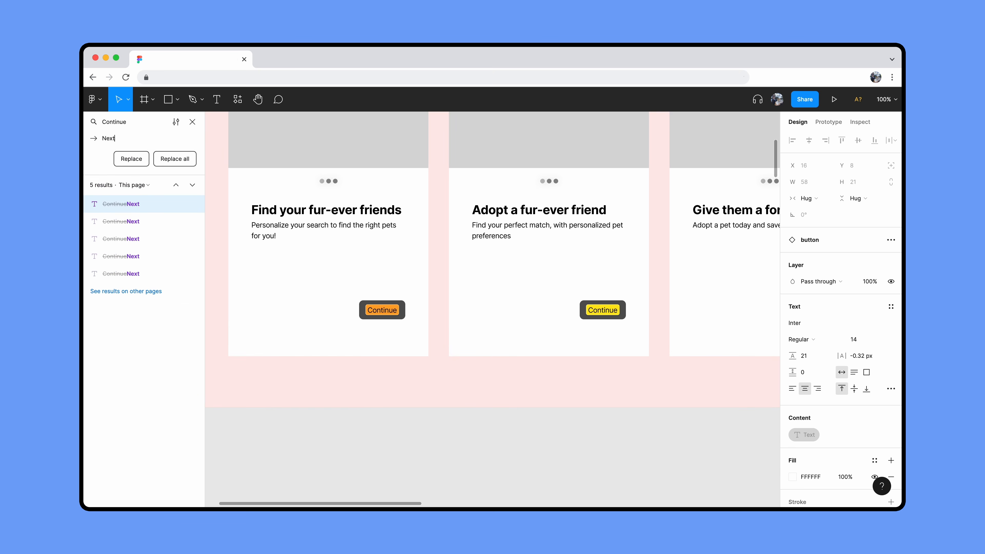
left_click(179, 159)
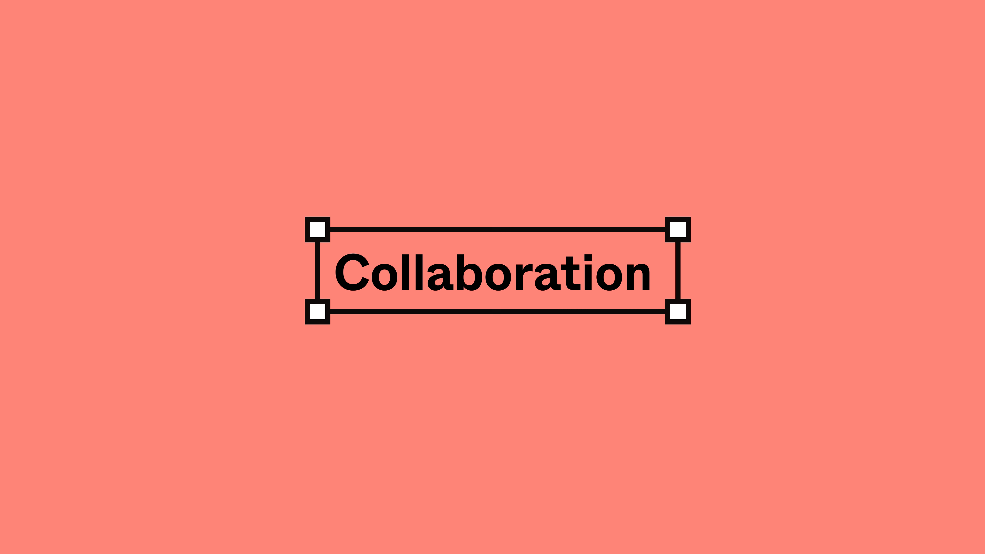
Step: Change the Q1 question on personal-quiz-02 to "What kind of animals are you interested in?", keeping the "Q1:" prefix, and deselect it
left_click_drag(410, 196, 508, 194)
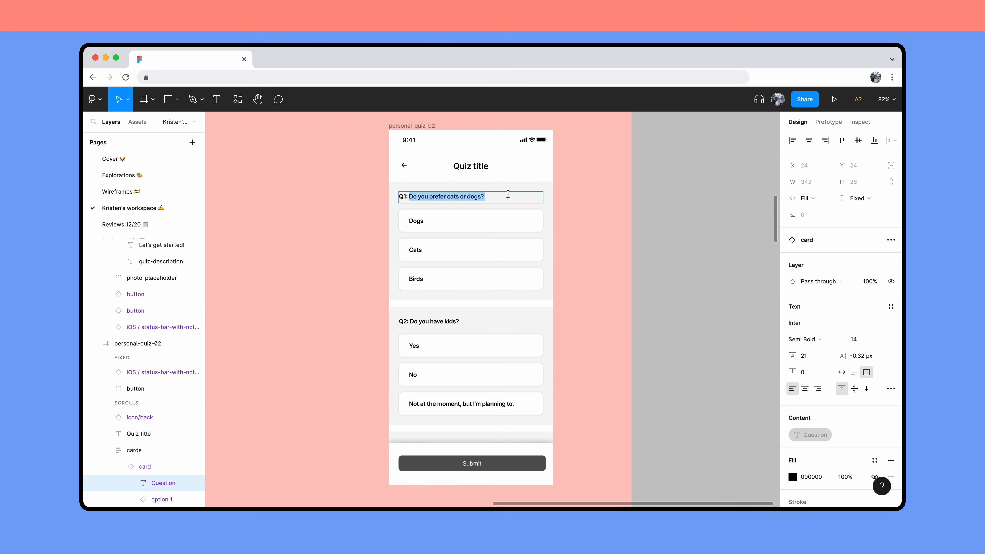
type("What kind of animal")
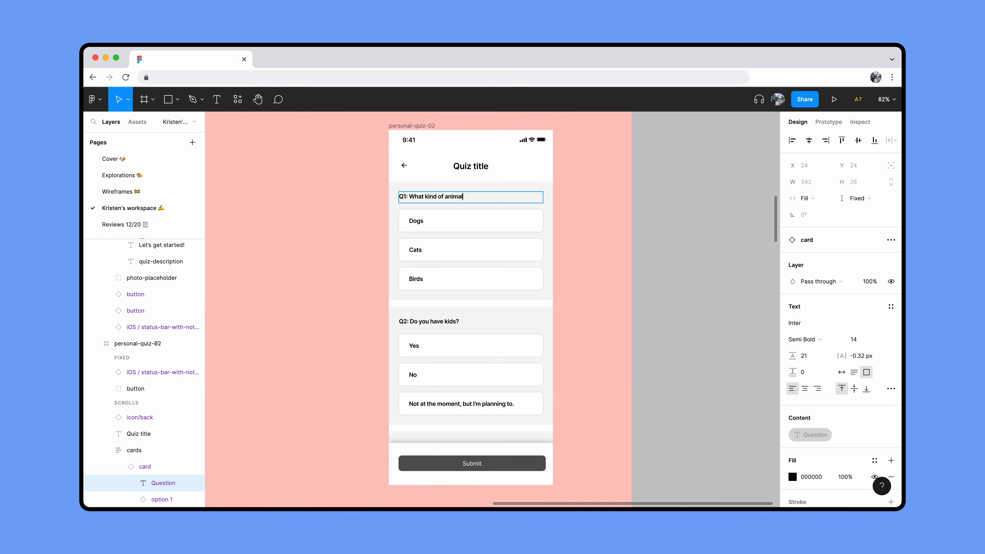
type("s are you interested in?")
left_click(567, 203)
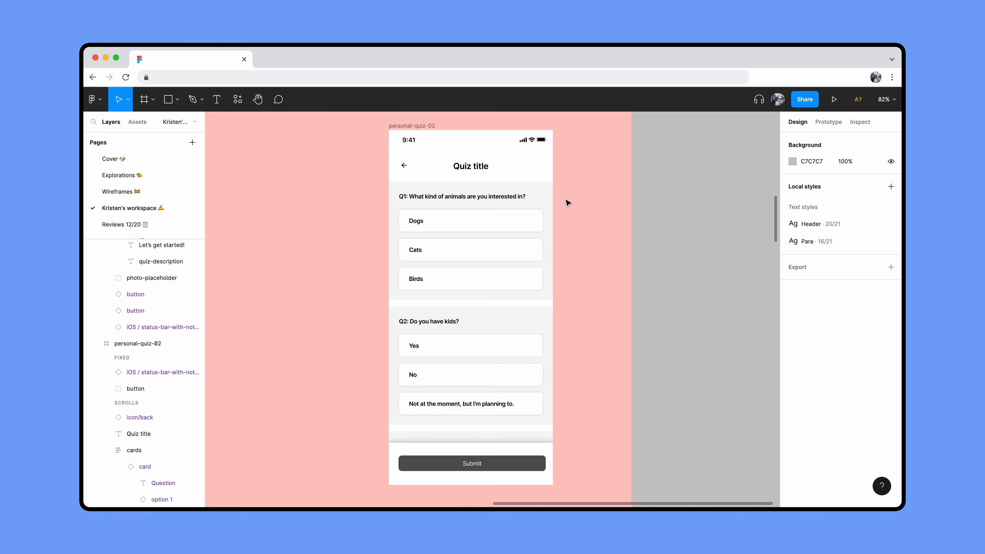
Step: Post a comment beside Q1: "The user experience would be better if we break up the quiz into separate screens to make it less overwhelming"
key("c")
left_click(517, 209)
type("The user experi")
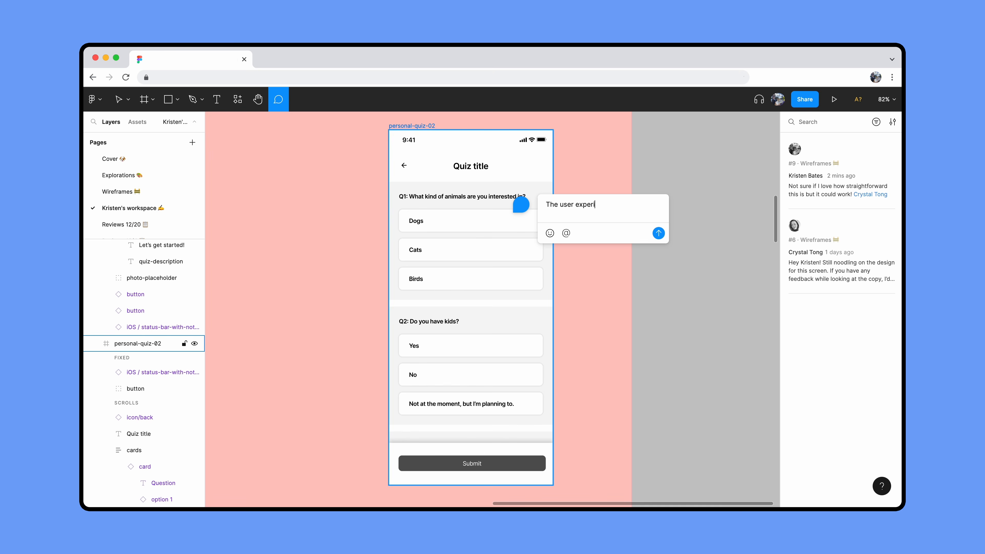
type("ence would be better if we break up the ")
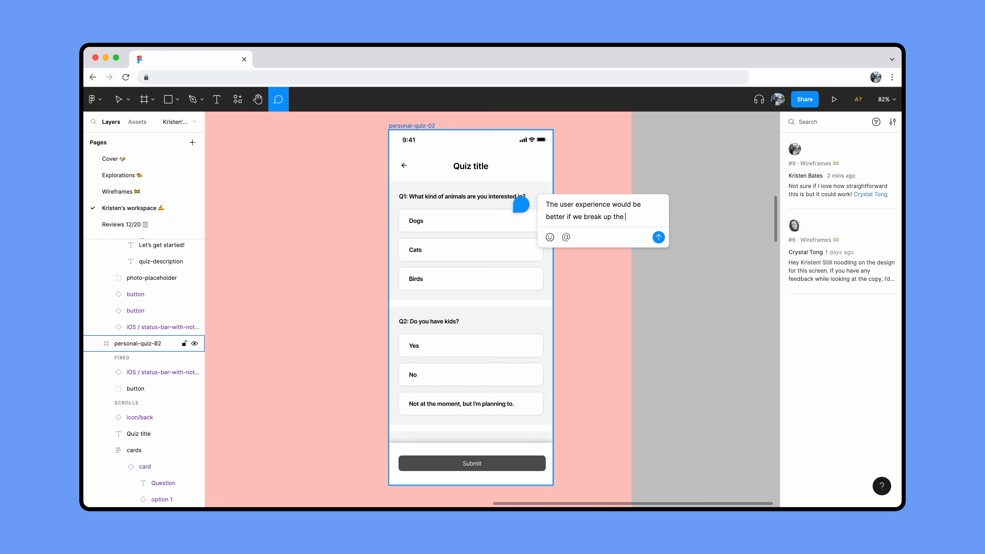
type("quiz into separate screen")
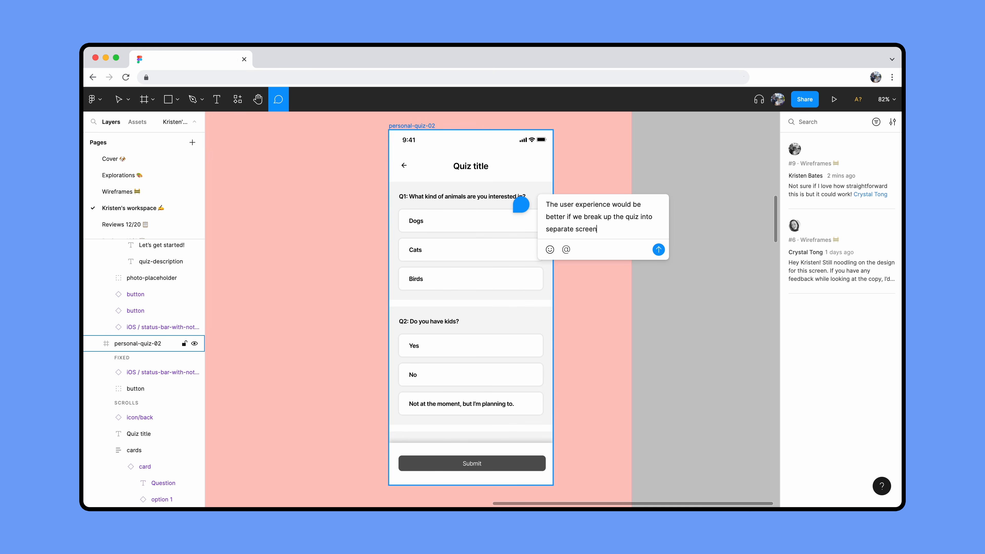
type("s to make it less overwhelming")
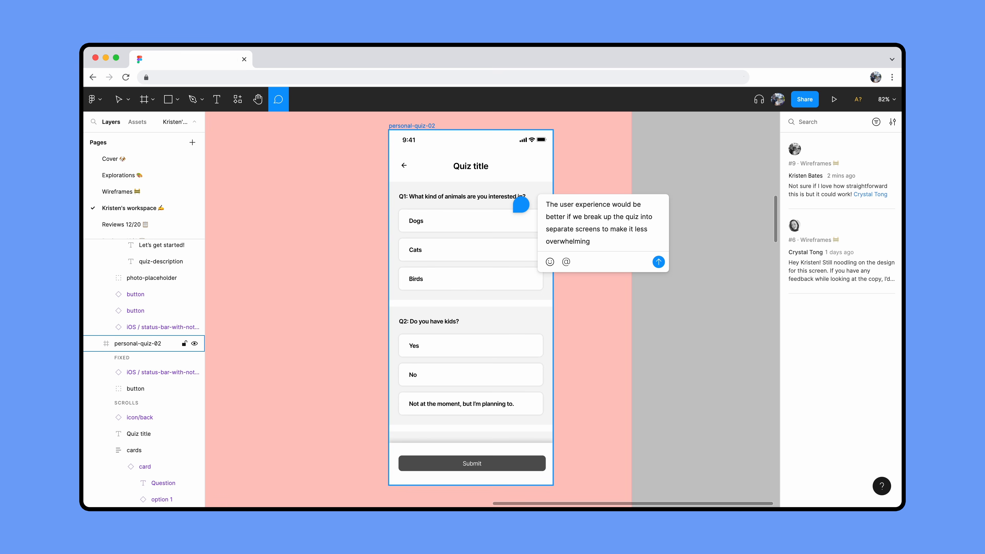
key("Return")
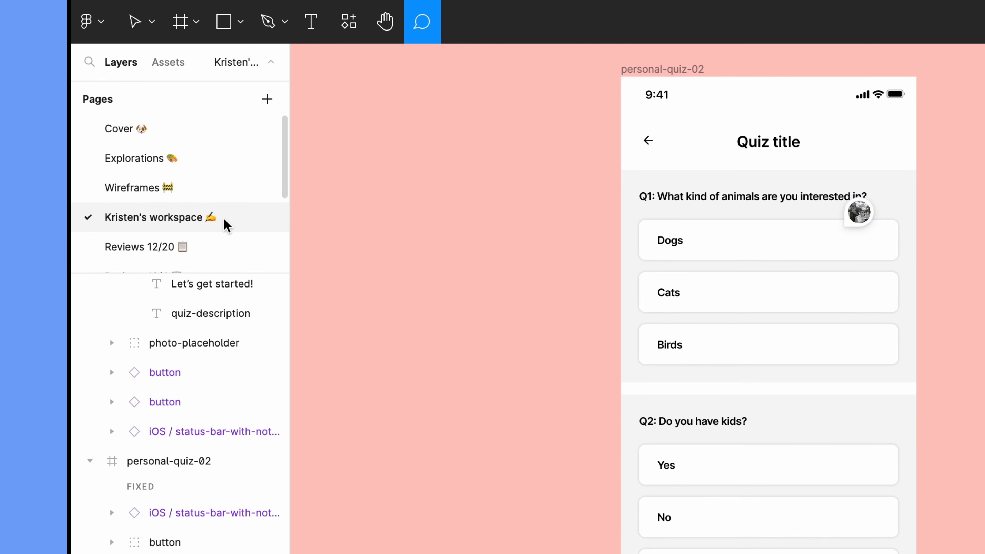
Step: Copy the link to the personal workspace page
right_click(168, 209)
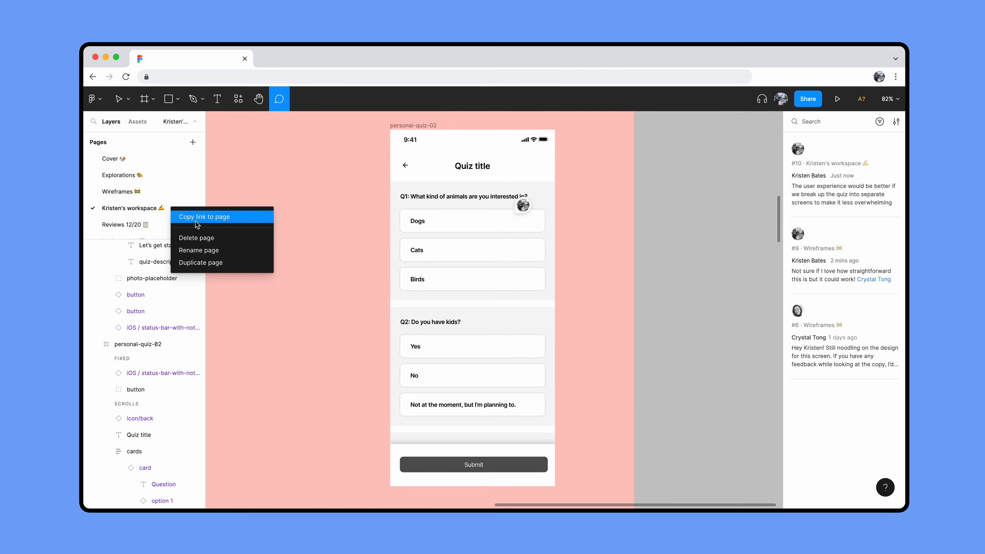
left_click(275, 244)
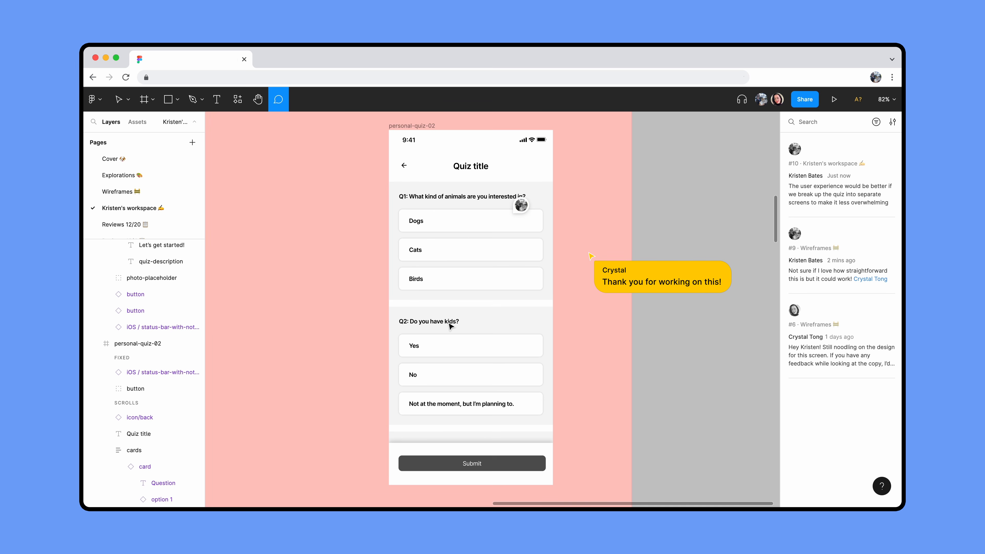
Step: Greet the collaborator in cursor chat, suggest "Let's chat in audio!" and start an audio conversation in the file
key("slash")
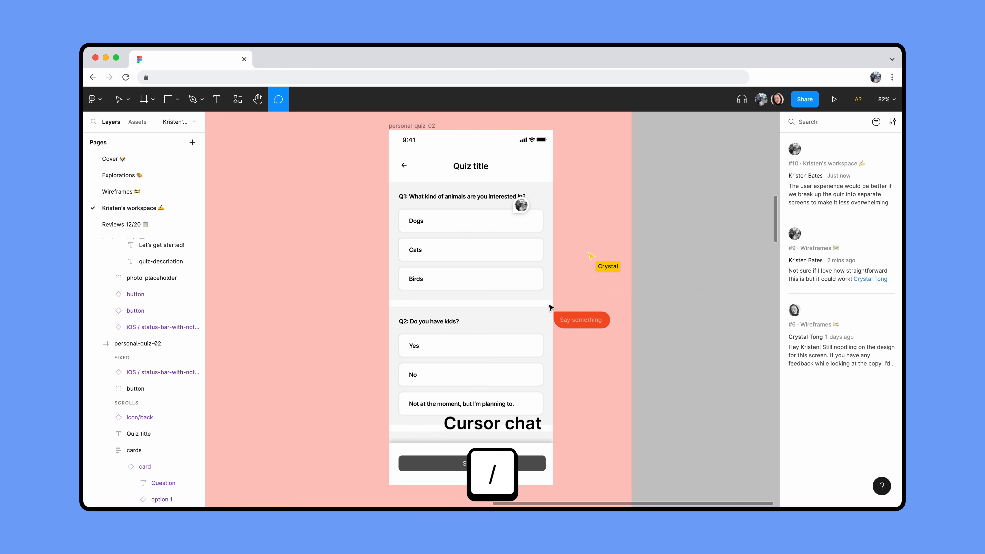
type("Hey Crystal!!")
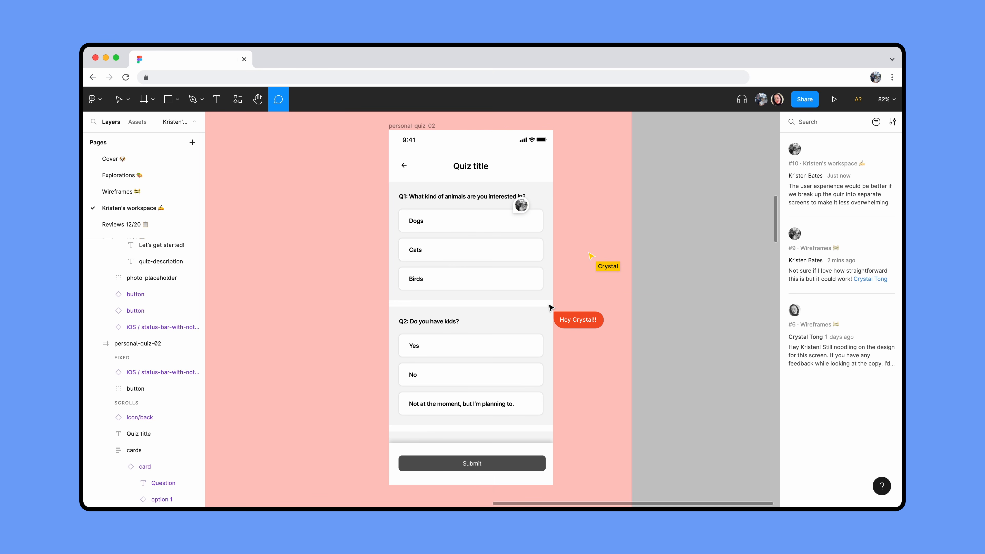
key("Return")
type("Let's chat in audio!")
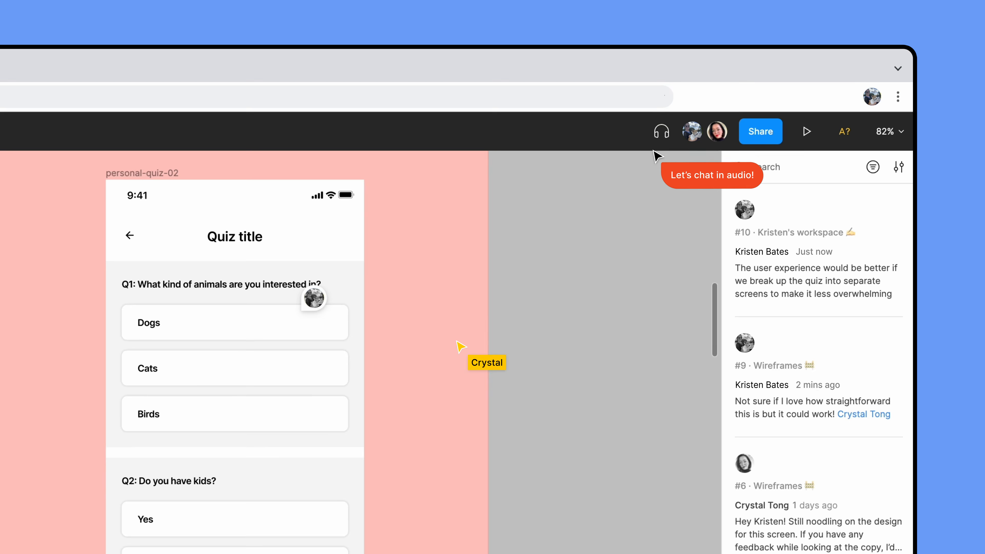
left_click(744, 103)
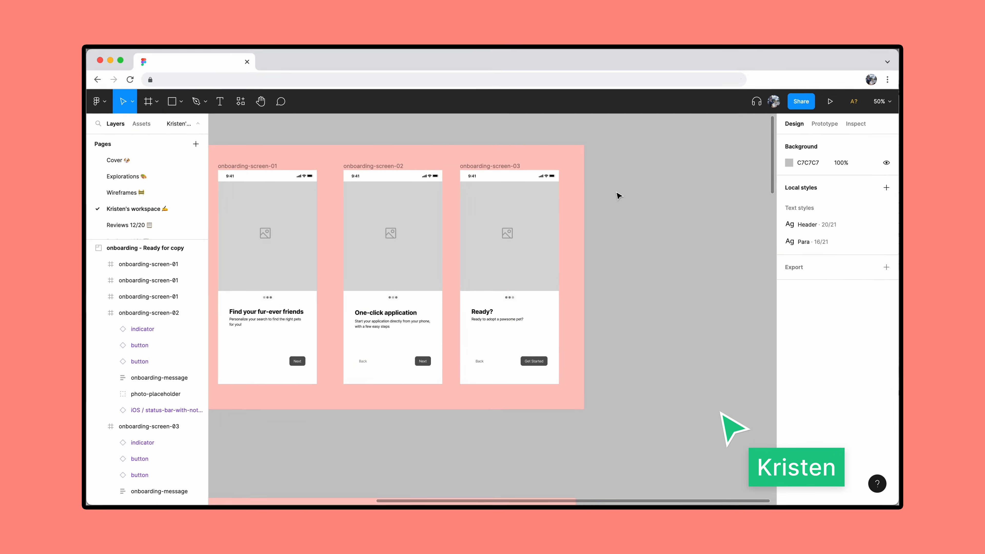
Step: Widen the onboarding section to make room before onboarding-screen-03, and duplicate the onboarding-screen-02 frame into the gap
left_click(579, 159)
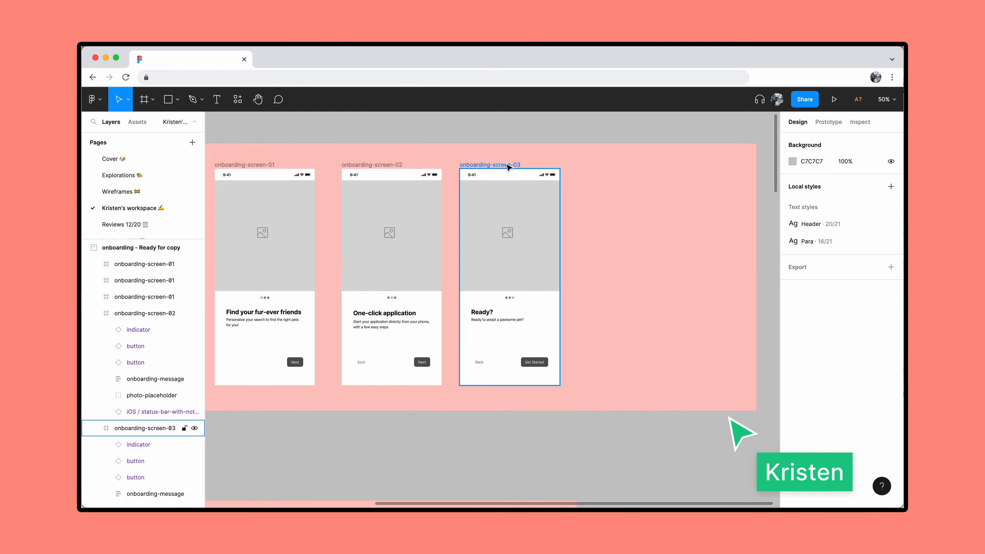
left_click_drag(507, 166, 657, 166)
left_click(361, 166)
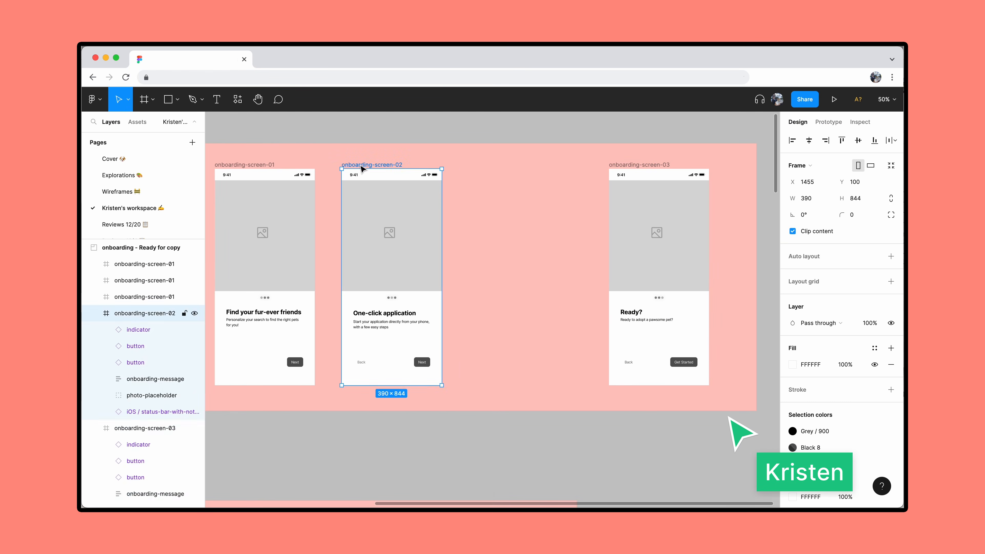
key("super+d")
Step: Change the "One-click application" title on the first onboarding-screen-02 frame to "Easy adoption", fixing the misspelling with the spell-check suggestion
left_click(394, 315)
double_click(394, 315)
type("Easy adopation")
right_click(391, 313)
left_click(410, 321)
Step: Change the description under "Easy adoption" to "Start your application right on your phone, with a few simple steps" and finish editing
double_click(395, 326)
type("Start your application right on your phone")
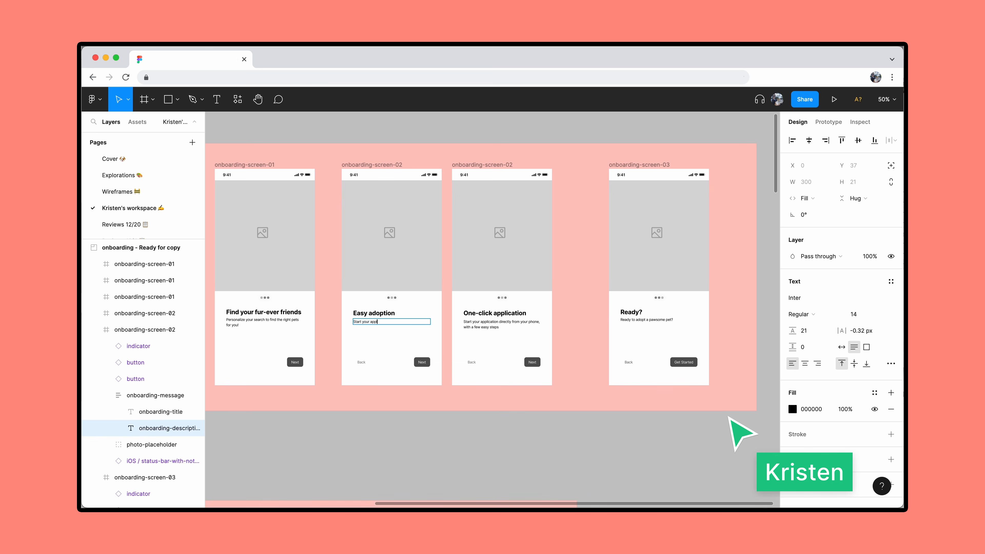
type(", with a few simple steps")
left_click(517, 336)
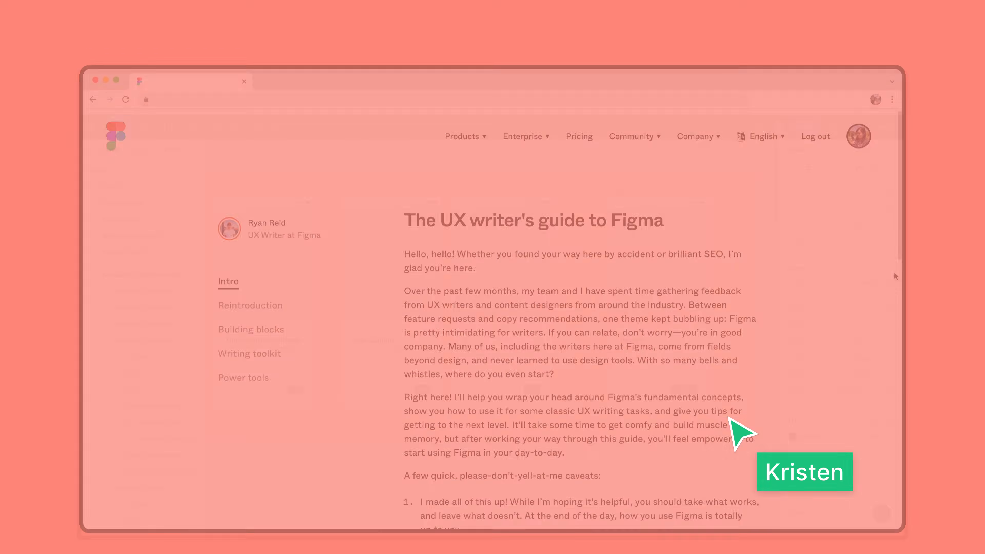